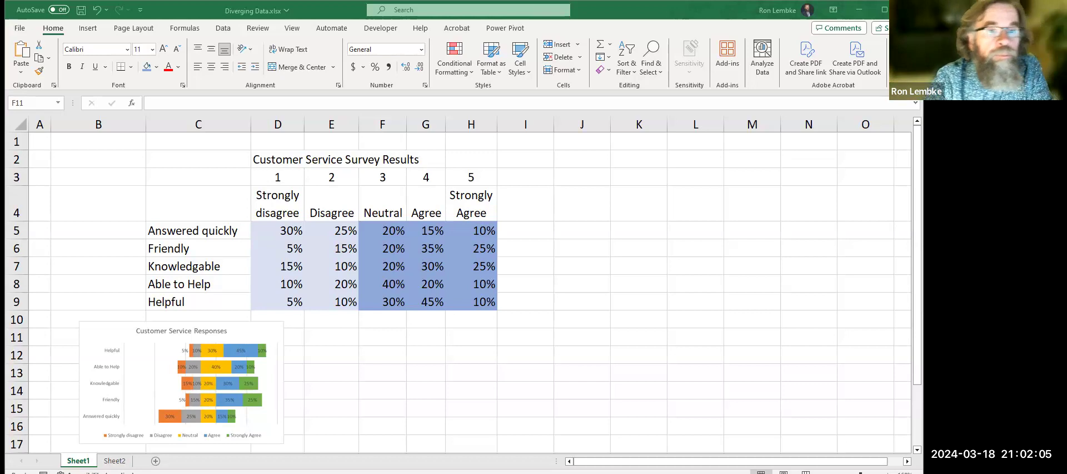
Step: Select the survey table C4:H9 and choose 100% Stacked Bar from the column/bar chart list
{"action": "left_click_drag", "start_coordinate": [210, 205], "coordinate": [467, 300]}
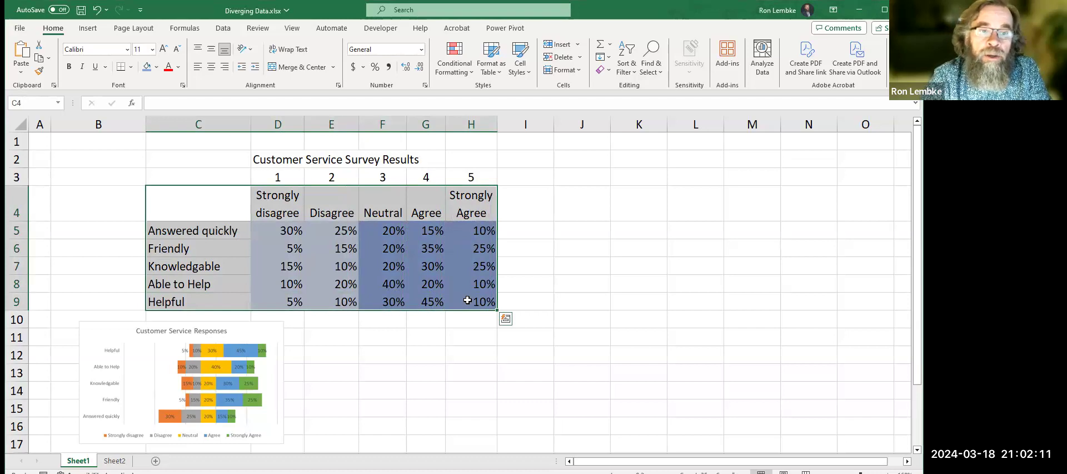
{"action": "left_click", "coordinate": [97, 30]}
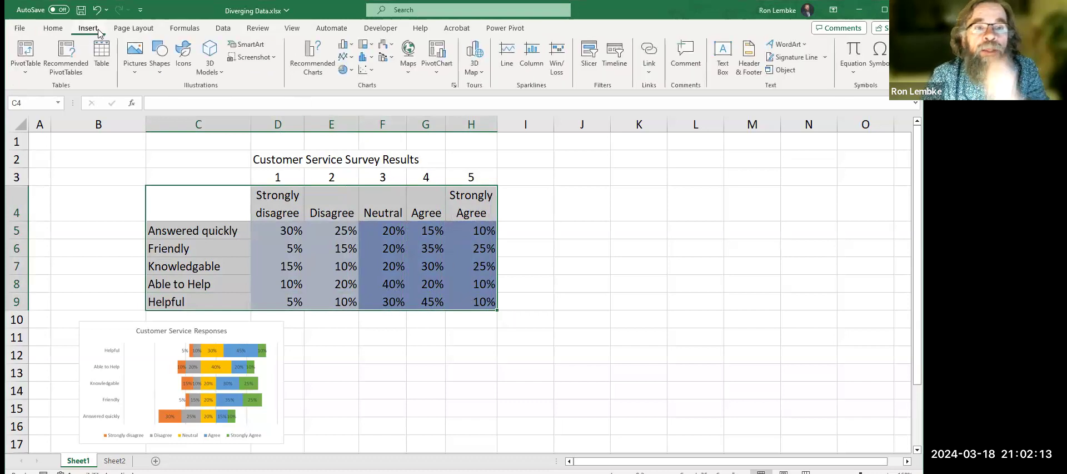
{"action": "left_click", "coordinate": [352, 49]}
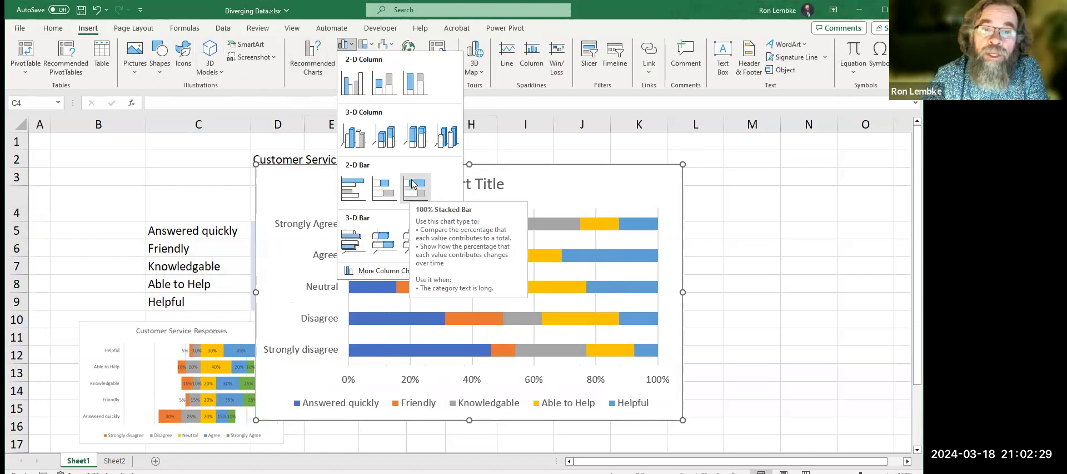
Step: Insert the 100% stacked bar chart, move it aside, and switch rows and columns
{"action": "left_click", "coordinate": [413, 184]}
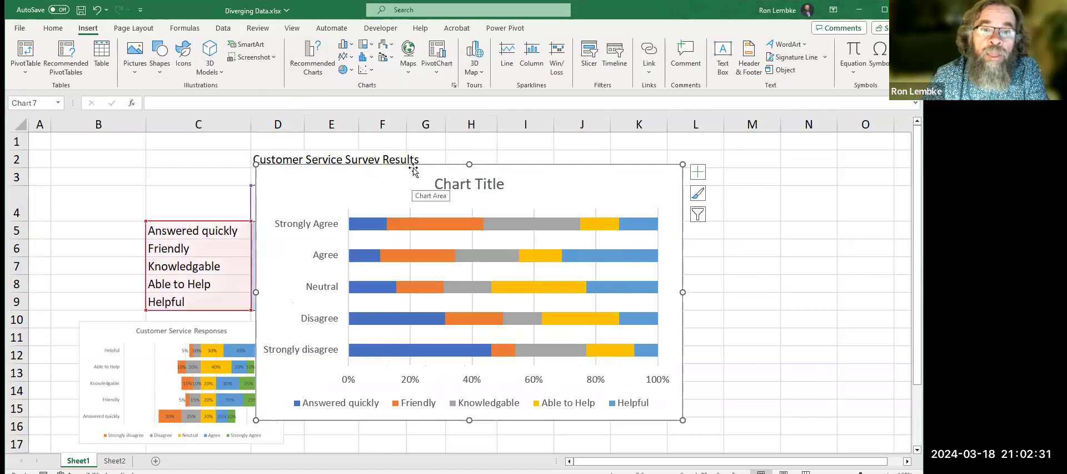
{"action": "left_click_drag", "start_coordinate": [413, 166], "coordinate": [498, 170]}
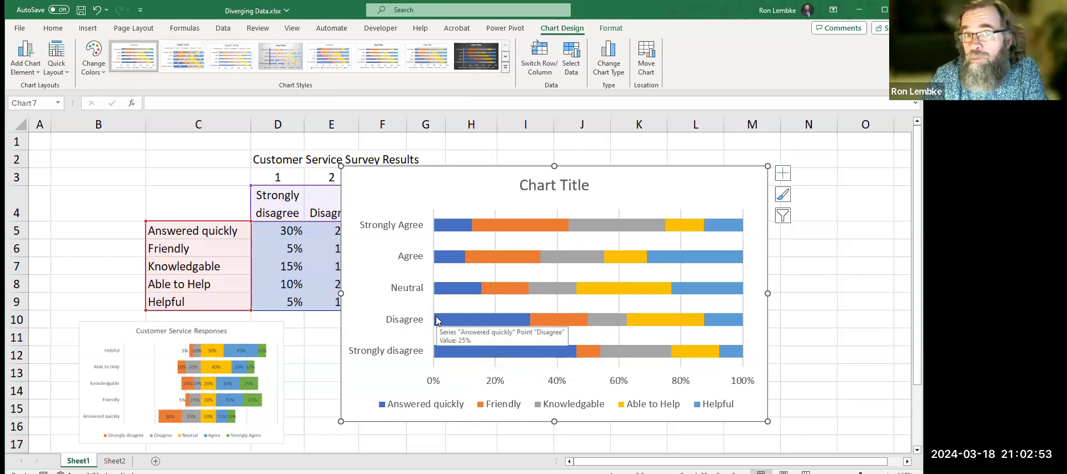
{"action": "left_click", "coordinate": [476, 222]}
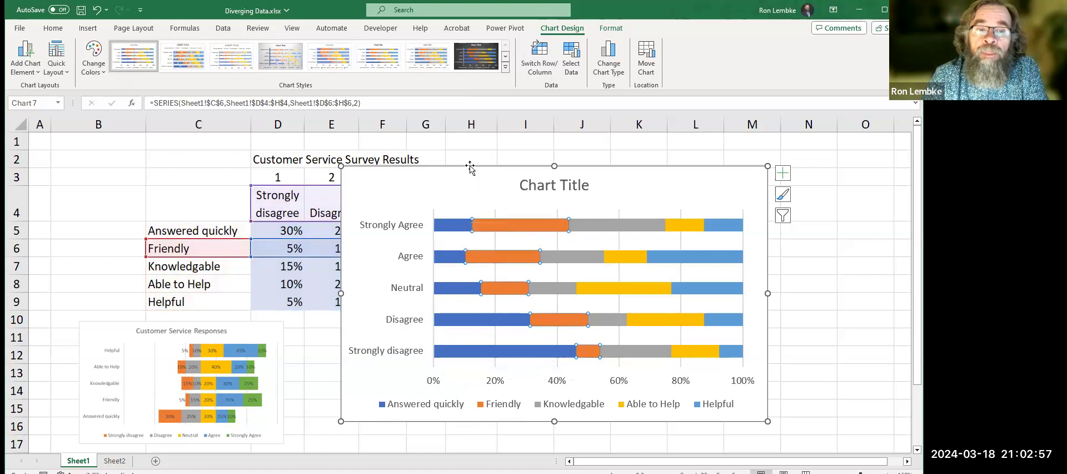
{"action": "left_click", "coordinate": [545, 60]}
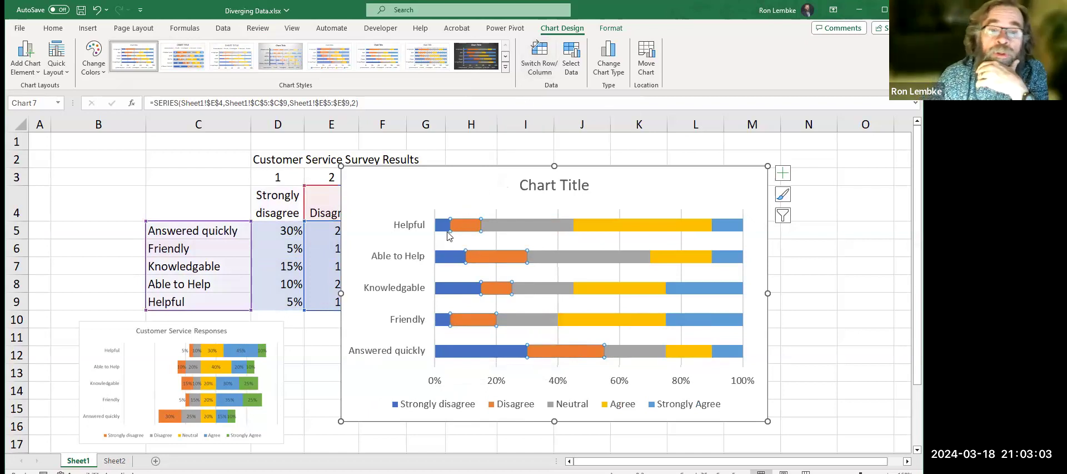
{"action": "mouse_move", "coordinate": [447, 229]}
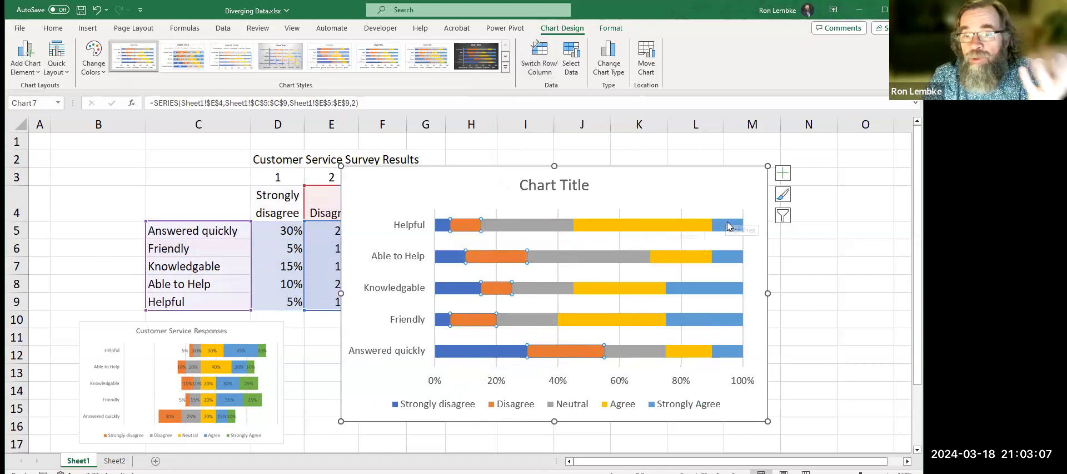
{"action": "mouse_move", "coordinate": [729, 226]}
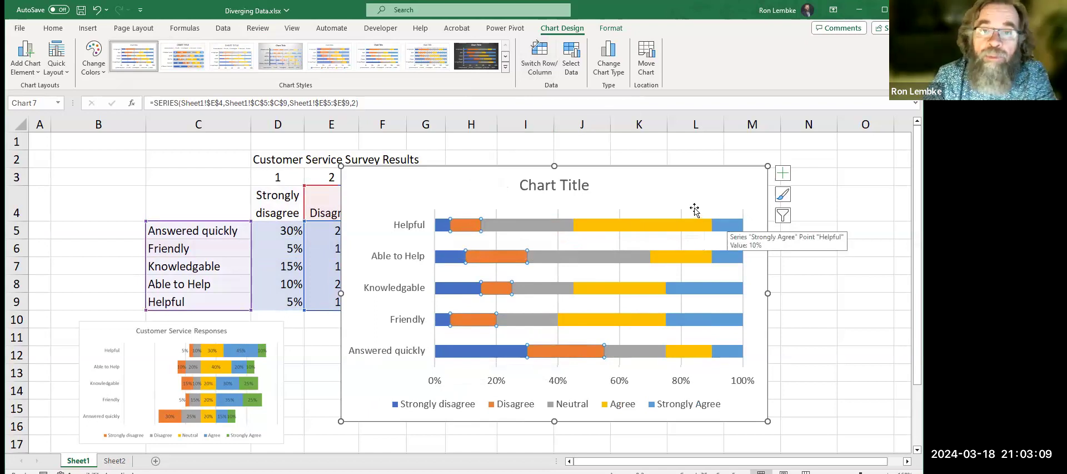
{"action": "left_click_drag", "start_coordinate": [646, 167], "coordinate": [642, 181]}
Step: Copy D2's text and paste it as the chart title 'Customer Service Survey Results'
{"action": "left_click", "coordinate": [278, 151]}
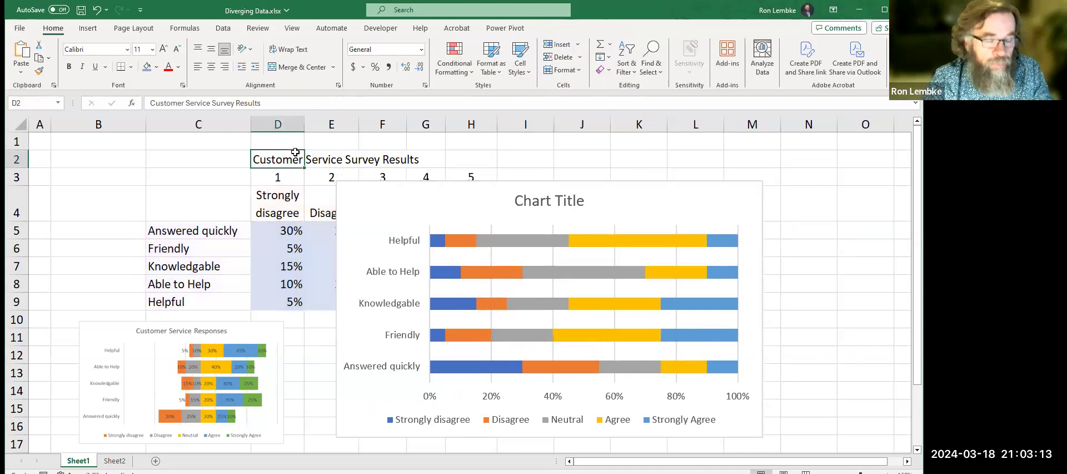
{"action": "left_click_drag", "start_coordinate": [261, 103], "coordinate": [94, 89]}
{"action": "key", "text": "ctrl+c"}
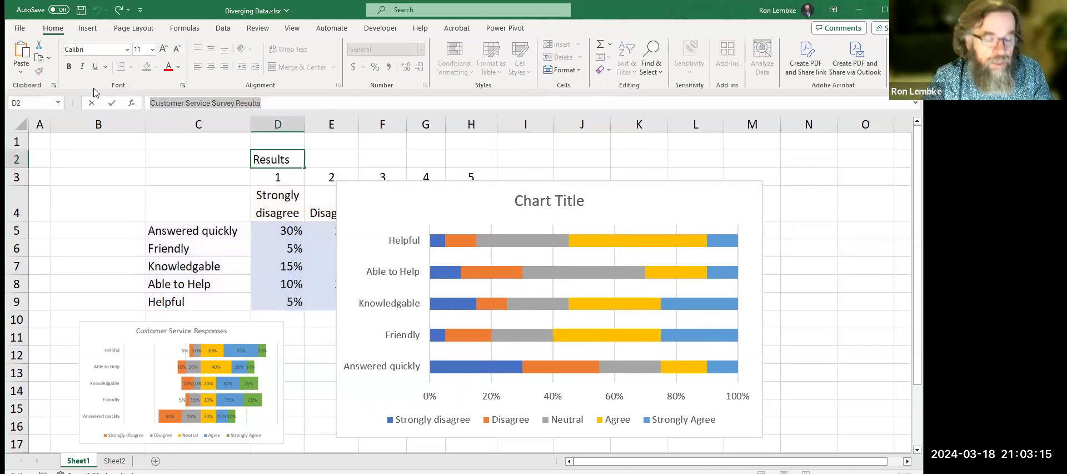
{"action": "left_click", "coordinate": [547, 201]}
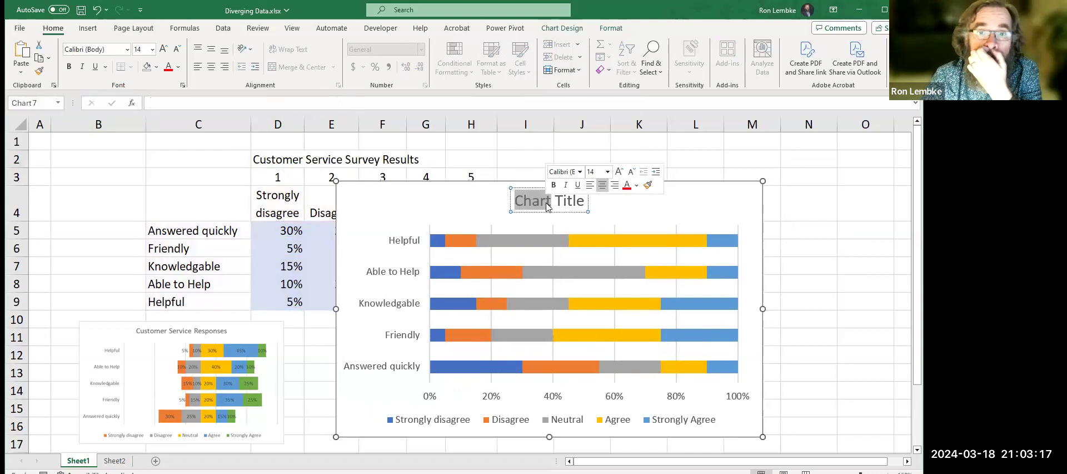
{"action": "key", "text": "ctrl+v"}
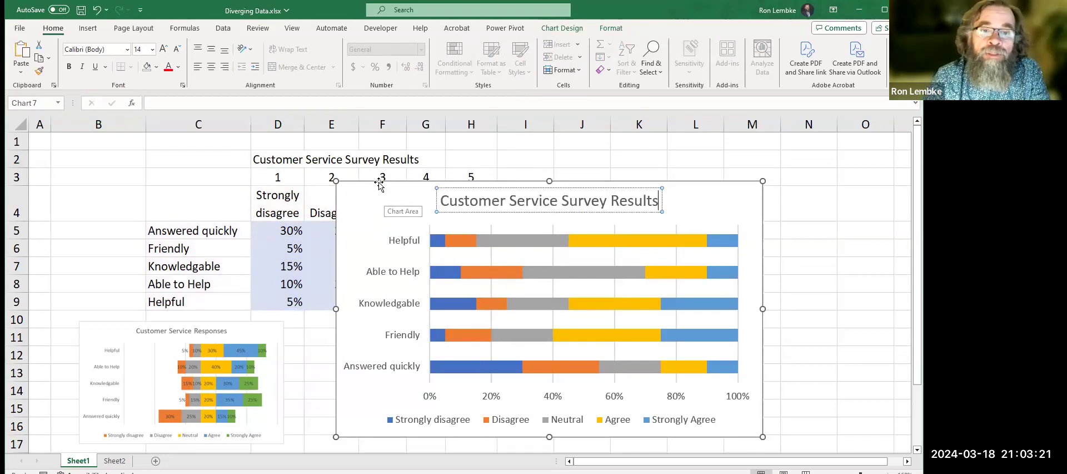
Step: Move the chart up and to the right of the data table
{"action": "left_click_drag", "start_coordinate": [380, 187], "coordinate": [550, 159]}
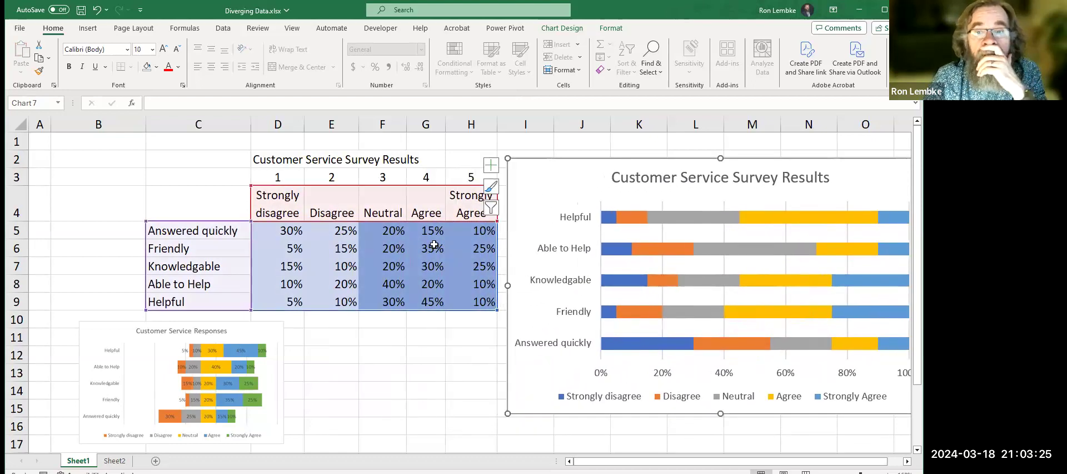
{"action": "left_click", "coordinate": [402, 316]}
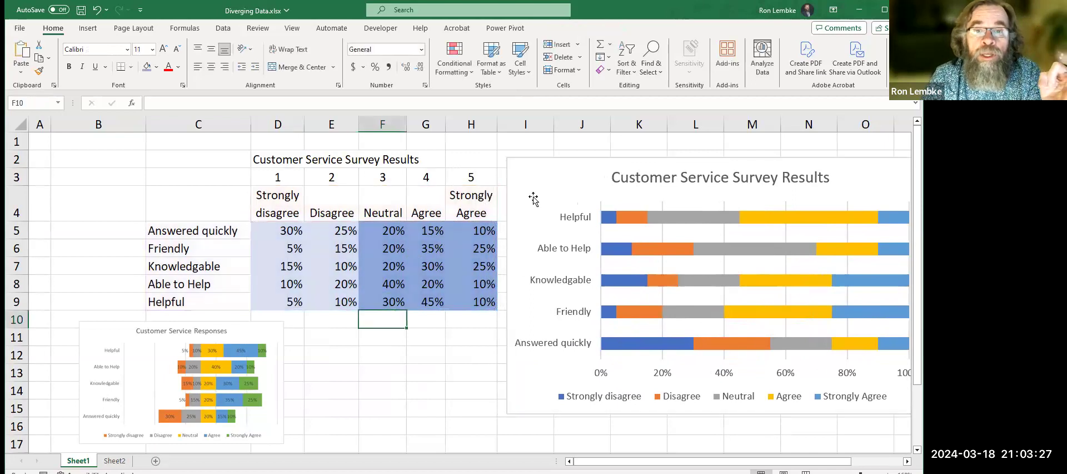
{"action": "left_click", "coordinate": [533, 159]}
{"action": "left_click_drag", "start_coordinate": [558, 177], "coordinate": [648, 180]}
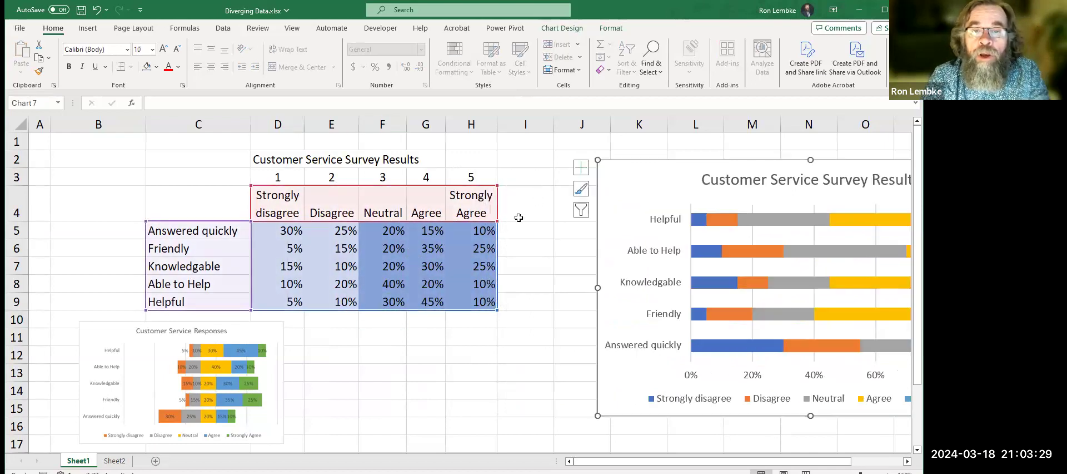
Step: Add a Buffer header in I4, insert a new column D headed Buffer, and autofit it
{"action": "left_click", "coordinate": [518, 215]}
{"action": "type", "text": "Buffer"}
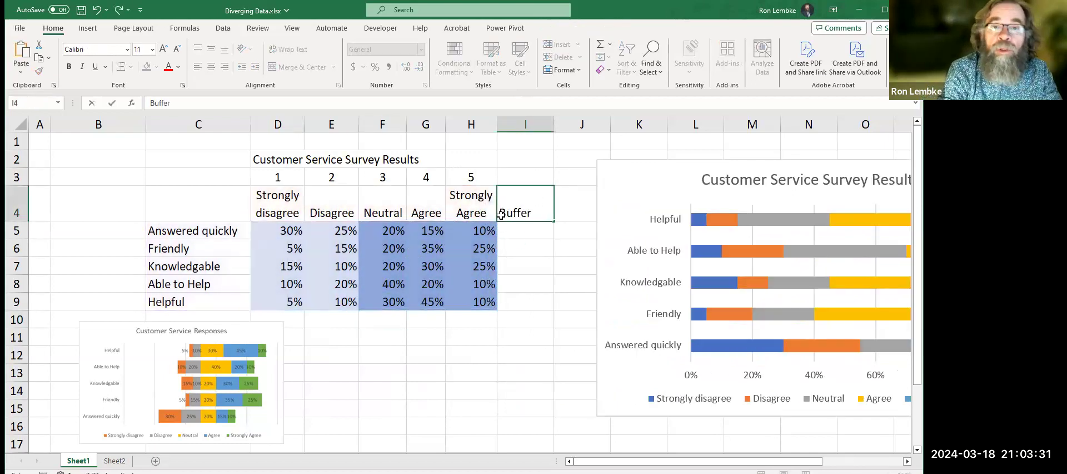
{"action": "key", "text": "Return"}
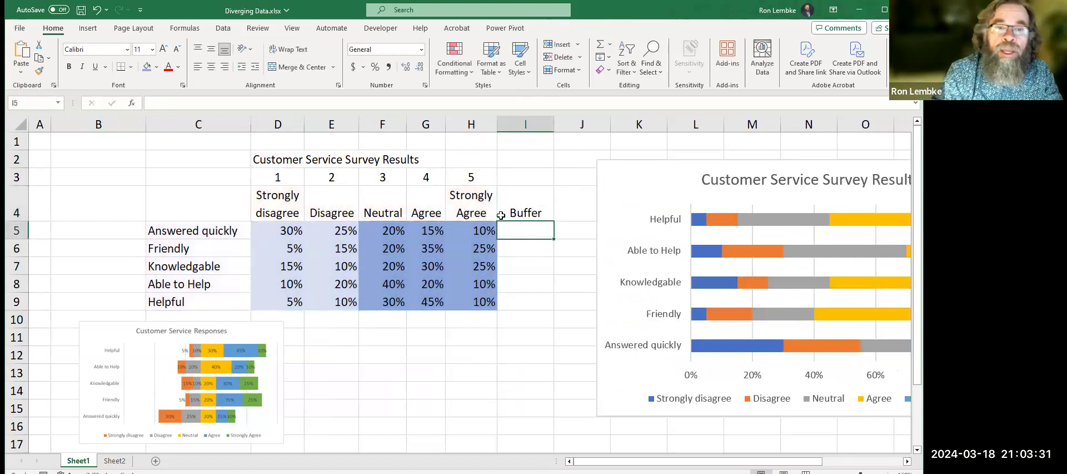
{"action": "left_click", "coordinate": [281, 132]}
{"action": "right_click", "coordinate": [282, 130]}
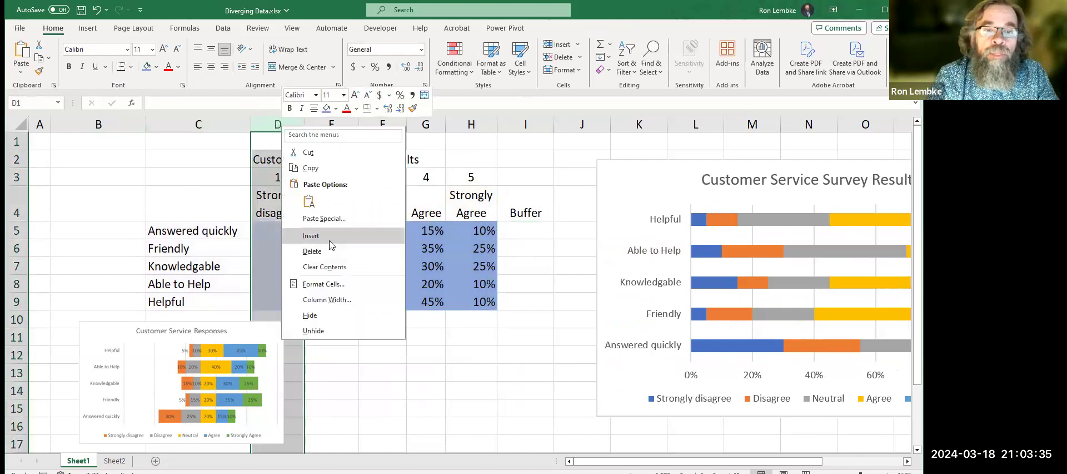
{"action": "left_click", "coordinate": [330, 244]}
{"action": "left_click", "coordinate": [301, 236]}
{"action": "key", "text": "Up"}
{"action": "type", "text": "buffer"}
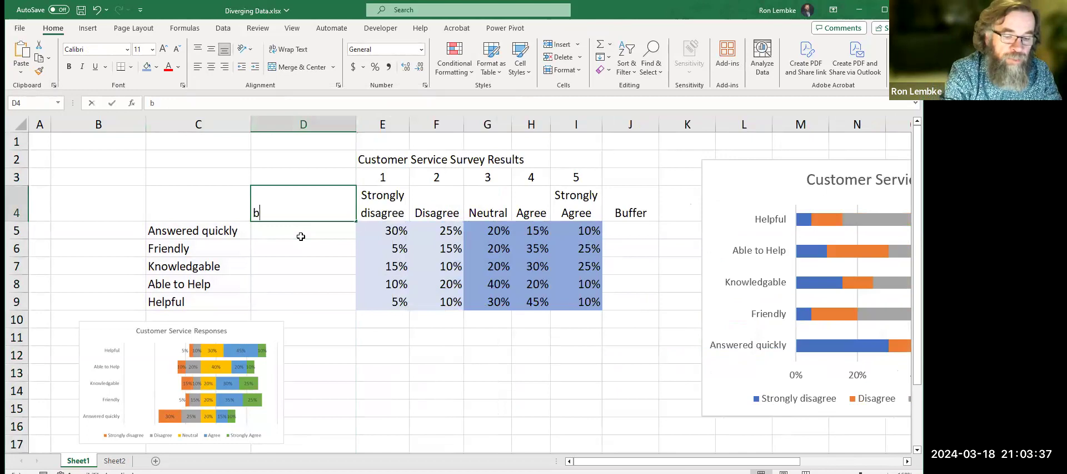
{"action": "key", "text": "Return"}
{"action": "key", "text": "Up"}
{"action": "type", "text": "Buffer"}
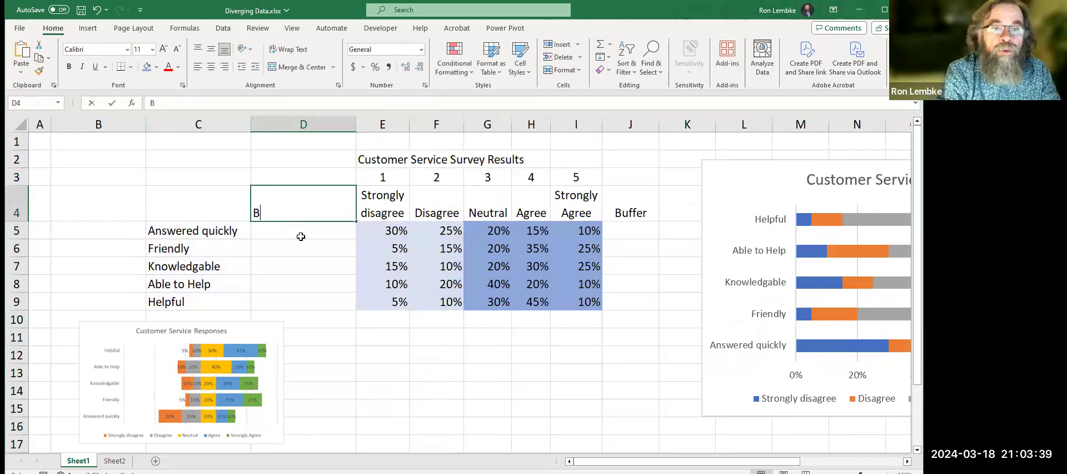
{"action": "key", "text": "Return"}
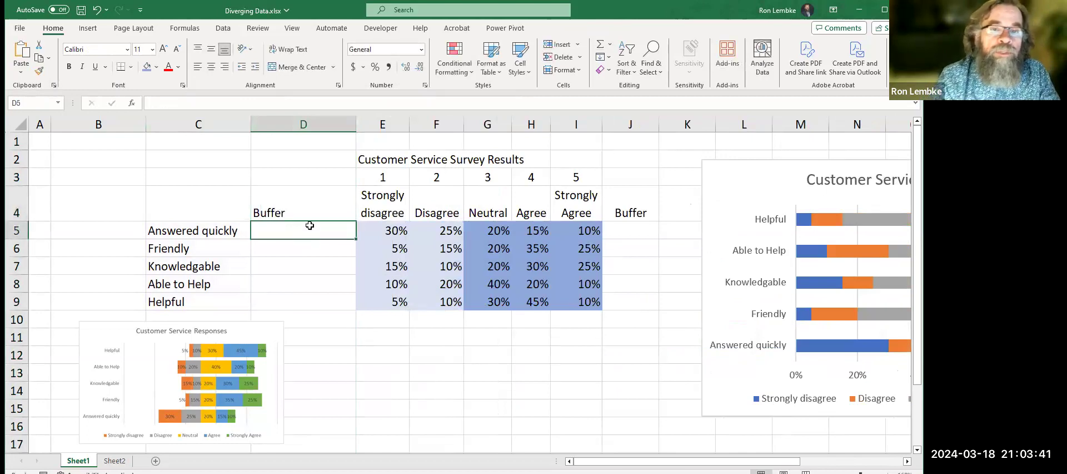
{"action": "double_click", "coordinate": [356, 121]}
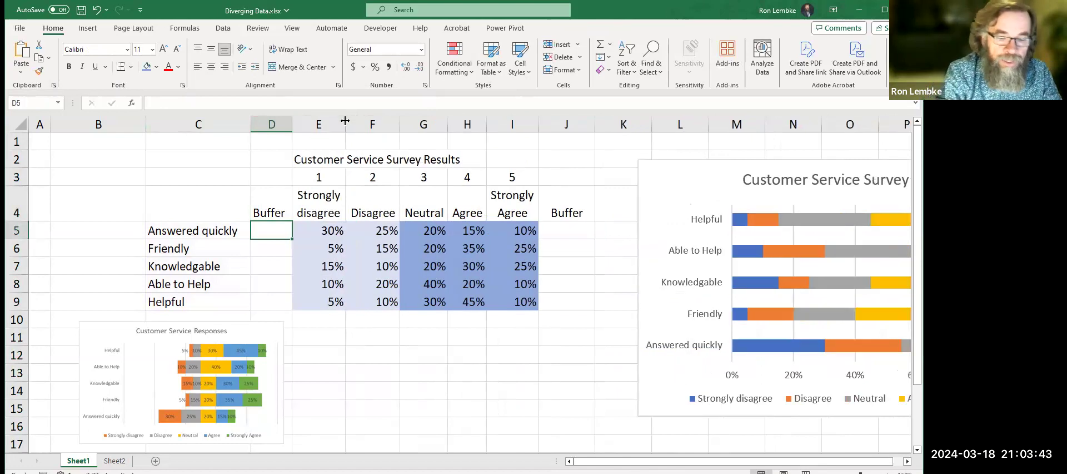
Step: Enter =1-SUM(E5:F5) in D5 and fill it down to D9
{"action": "type", "text": "=1-"}
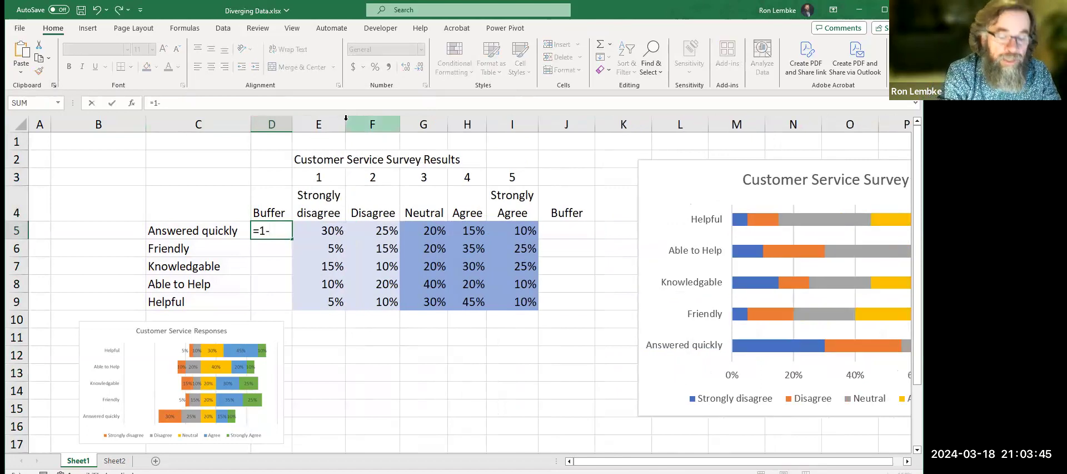
{"action": "type", "text": "sum(D5:E5"}
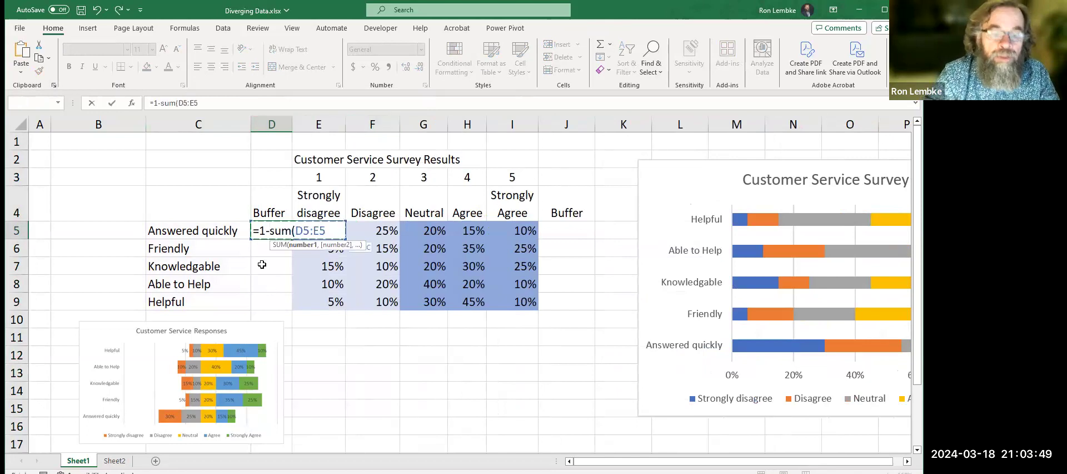
{"action": "key", "text": "BackSpace"}
{"action": "key", "text": "BackSpace"}
{"action": "type", "text": "F5"}
{"action": "key", "text": "Return"}
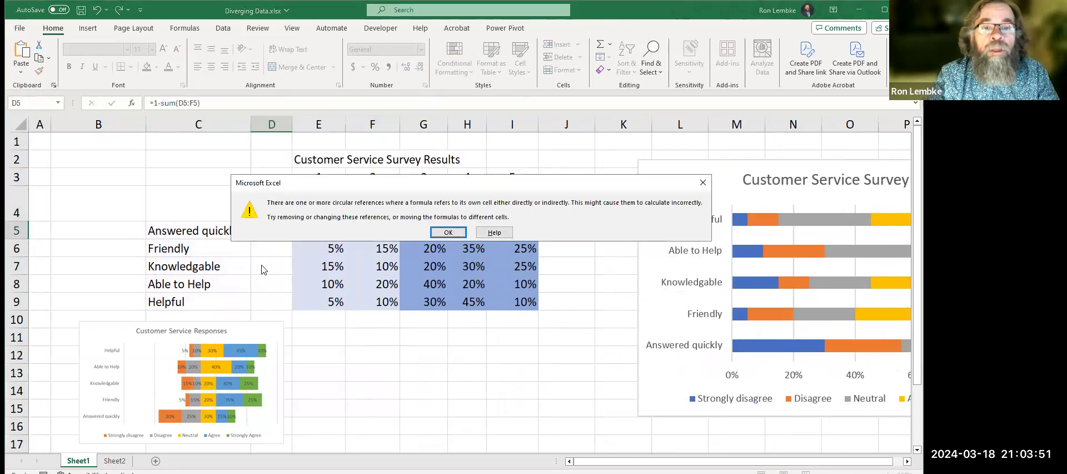
{"action": "key", "text": "Return"}
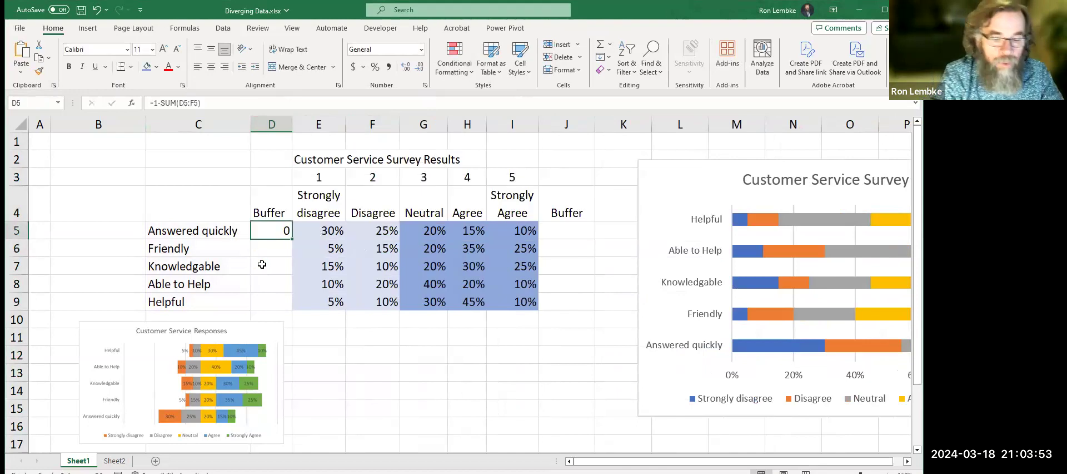
{"action": "type", "text": "=1-s"}
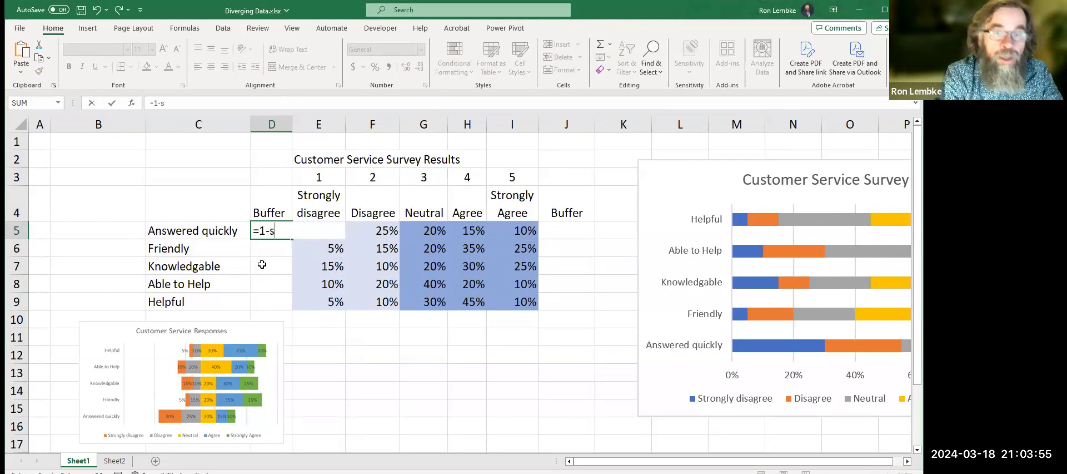
{"action": "type", "text": "um("}
{"action": "left_click_drag", "start_coordinate": [359, 230], "coordinate": [325, 230]}
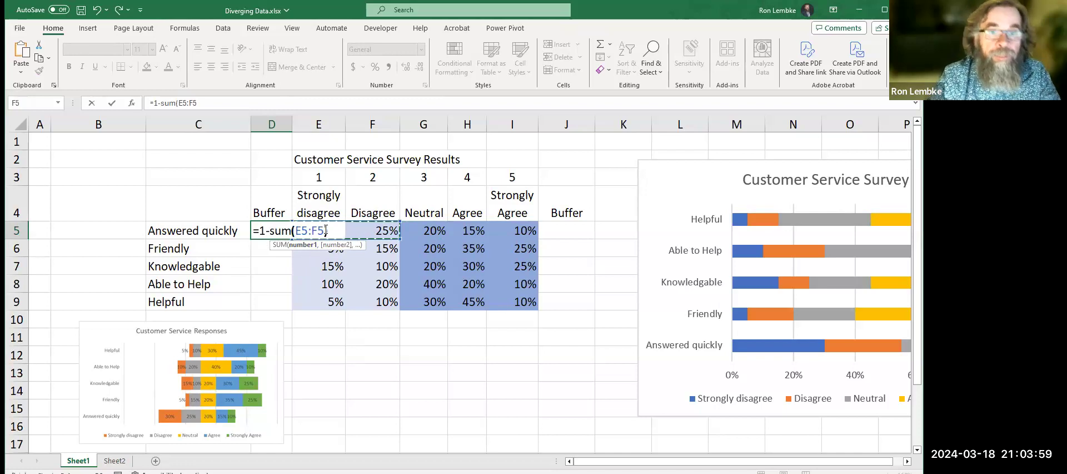
{"action": "key", "text": "Return"}
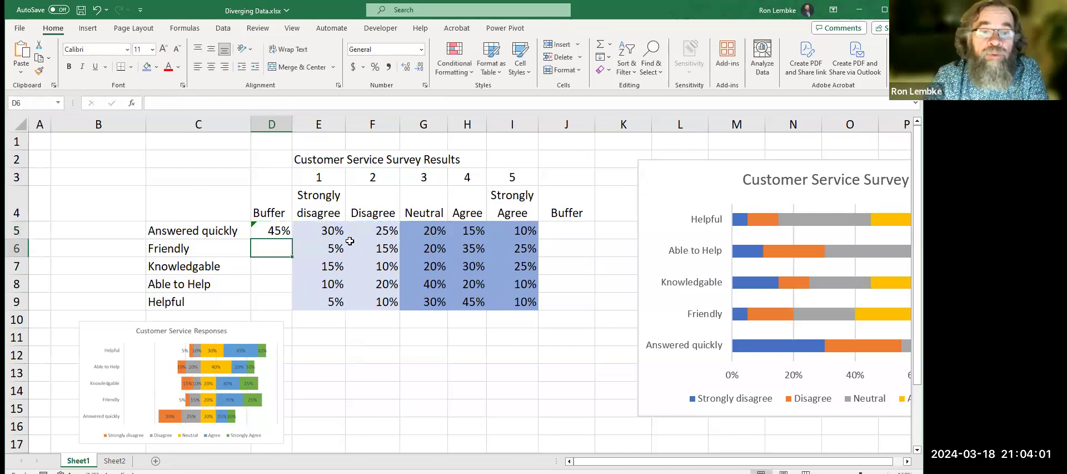
{"action": "left_click_drag", "start_coordinate": [331, 228], "coordinate": [365, 228]}
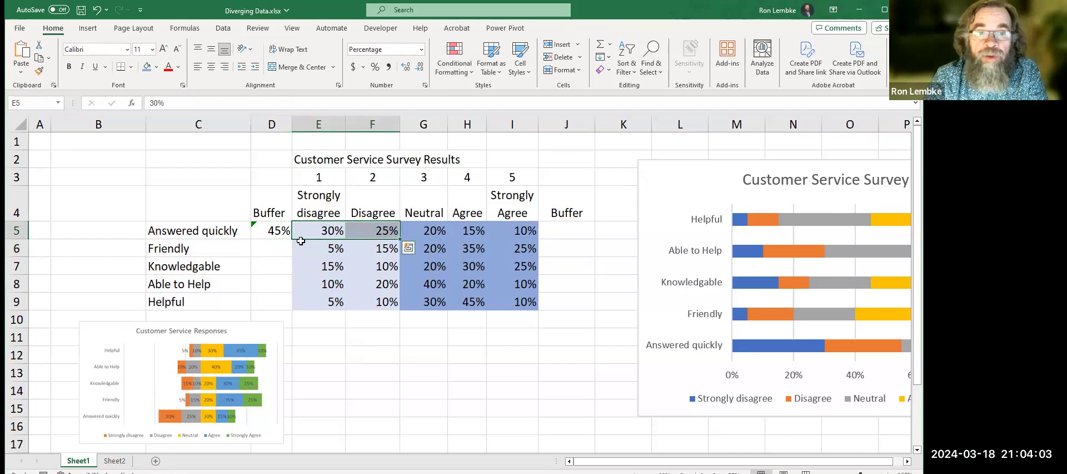
{"action": "left_click", "coordinate": [264, 234]}
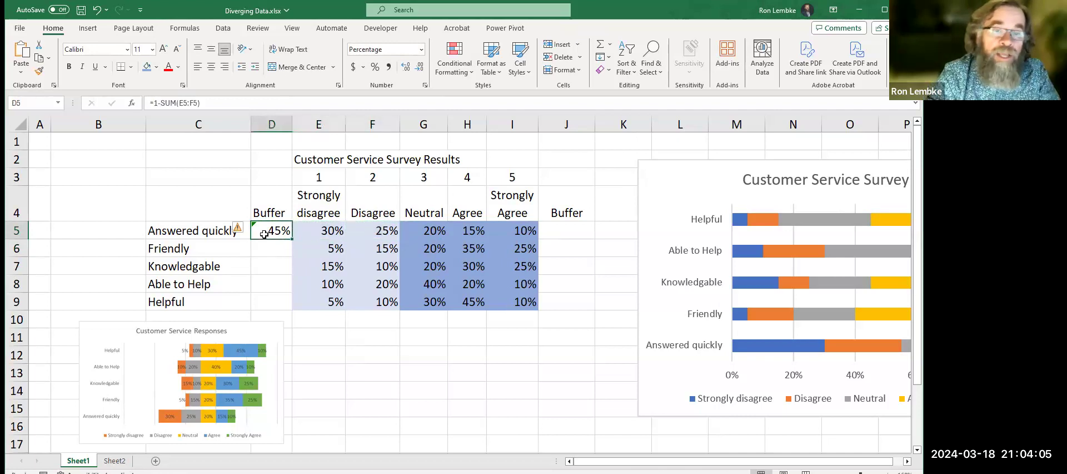
{"action": "key", "text": "shift+Down"}
{"action": "key", "text": "shift+Down"}
{"action": "key", "text": "shift+Down"}
{"action": "key", "text": "shift+Down"}
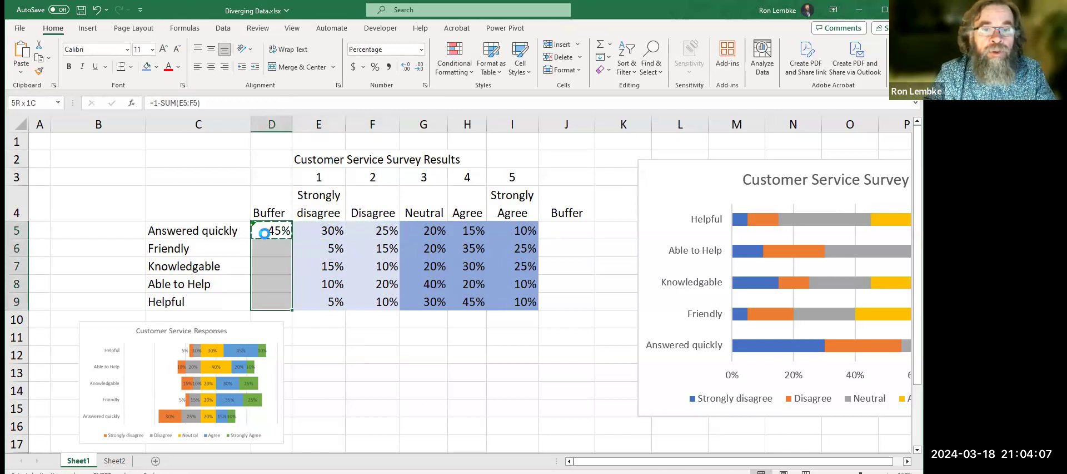
{"action": "key", "text": "ctrl+d"}
Step: Enter =1-SUM(G5:I5) in J5 and paste it into J6:J9
{"action": "key", "text": "ctrl+Right"}
{"action": "key", "text": "Right"}
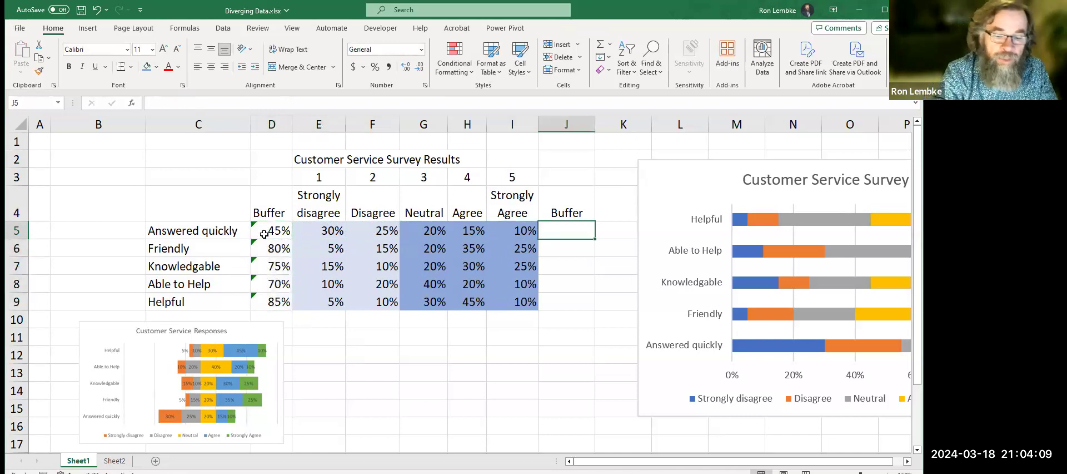
{"action": "type", "text": "=1-s"}
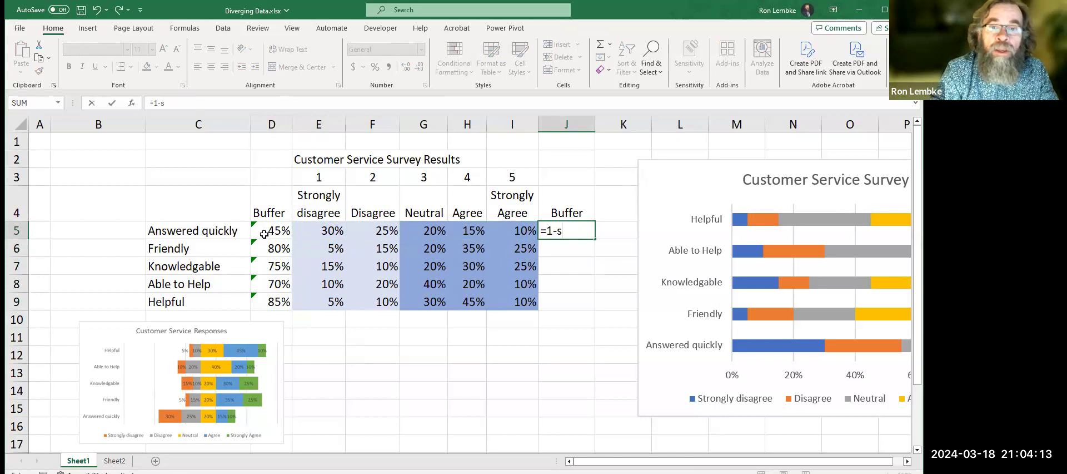
{"action": "type", "text": "um("}
{"action": "key", "text": "Left"}
{"action": "key", "text": "shift+Left"}
{"action": "key", "text": "shift+Left"}
{"action": "type", "text": "("}
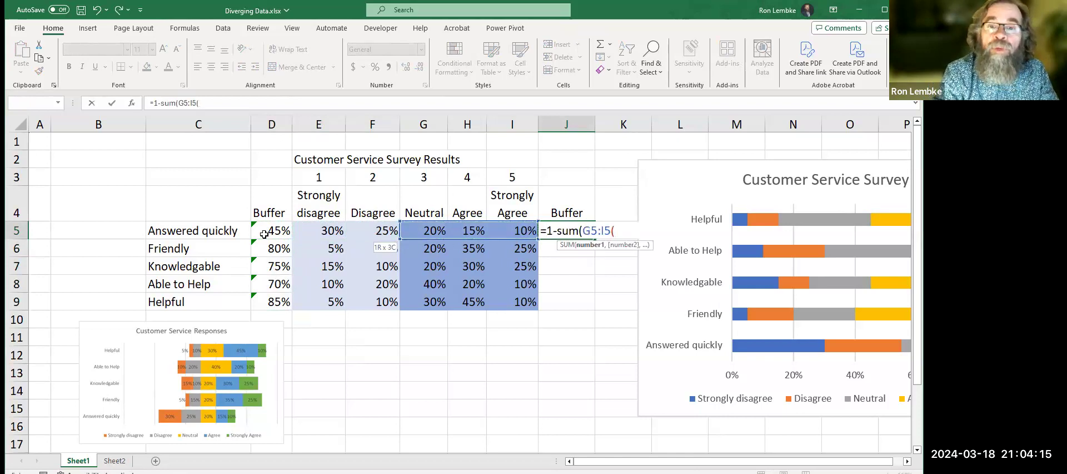
{"action": "key", "text": "ctrl+Return"}
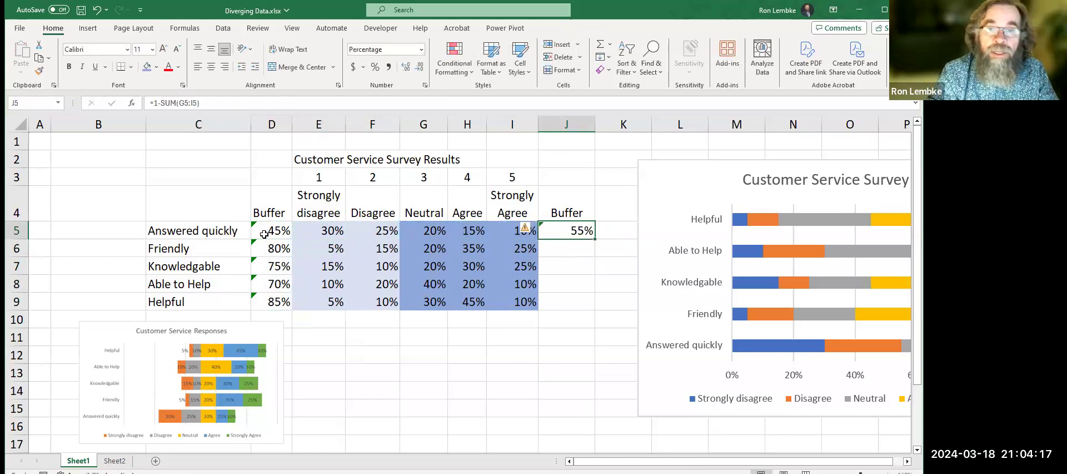
{"action": "key", "text": "ctrl+c"}
{"action": "key", "text": "shift+Down"}
{"action": "key", "text": "shift+Down"}
{"action": "key", "text": "shift+Down"}
{"action": "key", "text": "shift+Down"}
{"action": "key", "text": "shift+Return"}
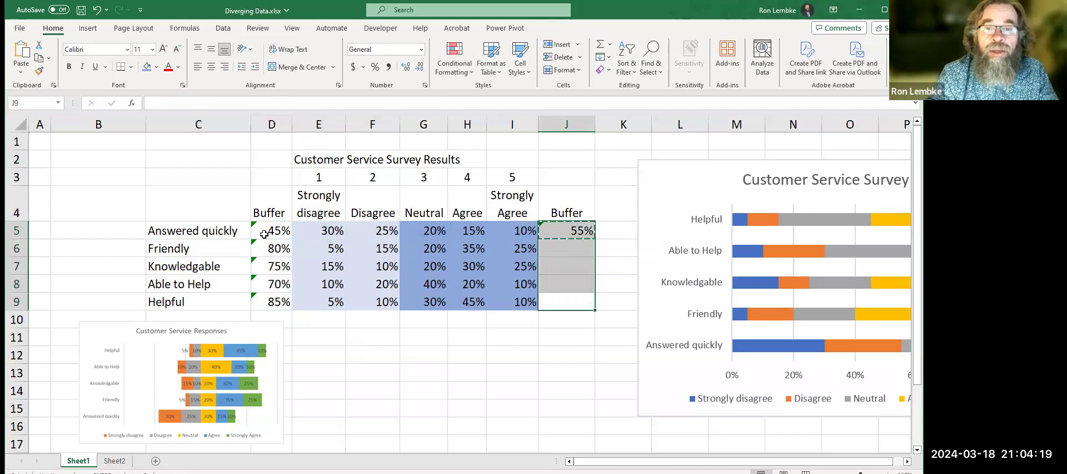
{"action": "key", "text": "ctrl+v"}
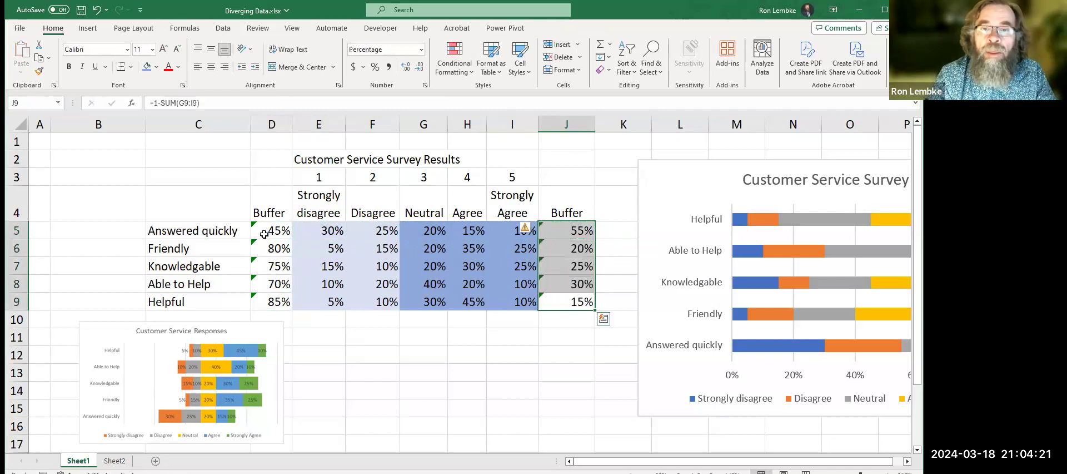
Step: Autofit column J and nudge the chart slightly left
{"action": "double_click", "coordinate": [595, 122]}
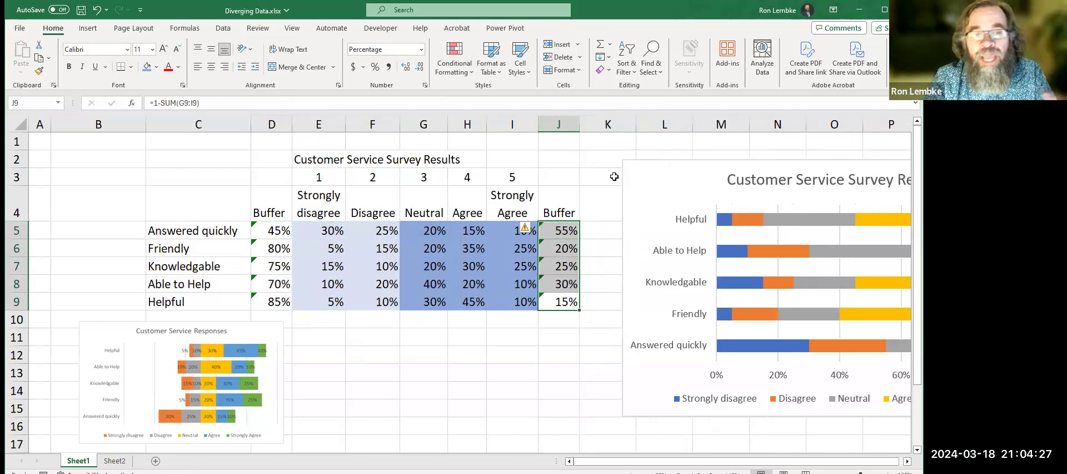
{"action": "left_click", "coordinate": [635, 157]}
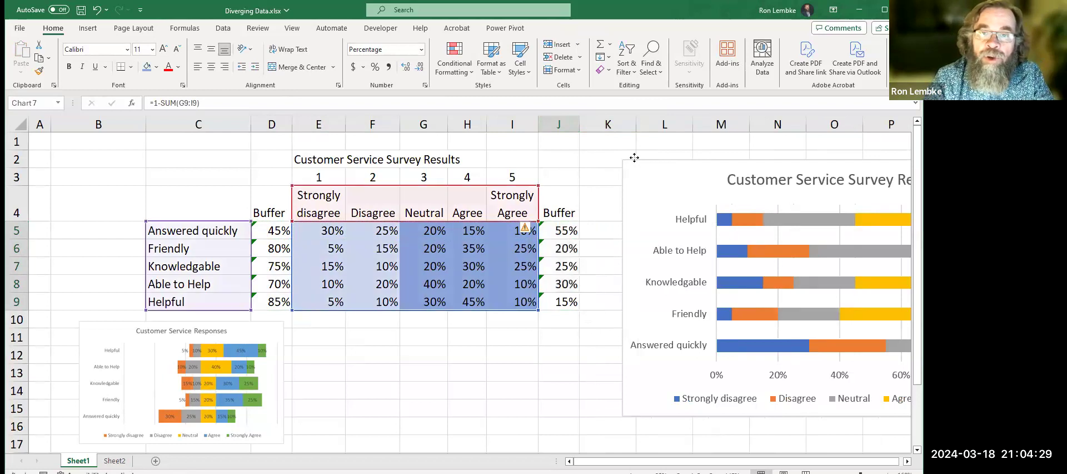
{"action": "left_click_drag", "start_coordinate": [634, 158], "coordinate": [614, 158]}
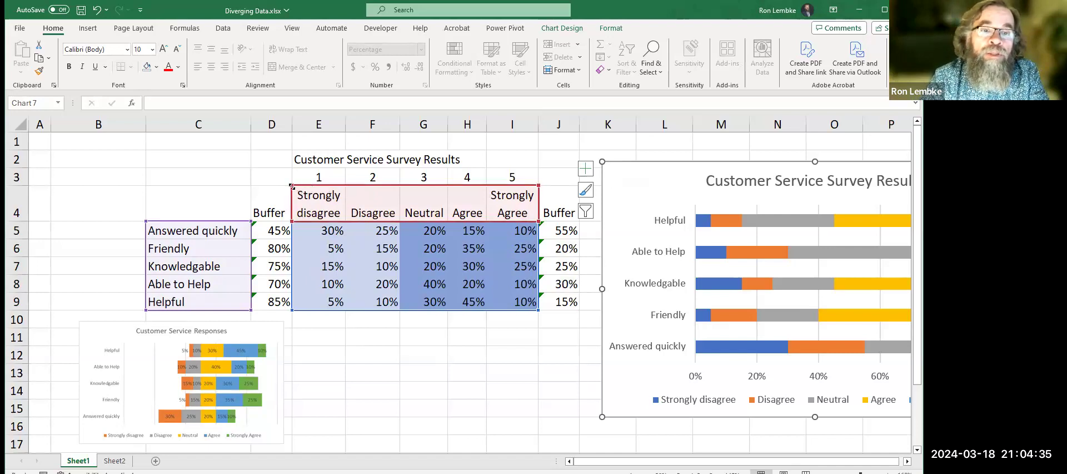
Step: Extend the chart's data range to include Buffer columns D and J, then move the chart over the table
{"action": "mouse_move", "coordinate": [290, 185]}
{"action": "left_mouse_down"}
{"action": "mouse_move", "coordinate": [261, 188]}
{"action": "mouse_move", "coordinate": [277, 191]}
{"action": "left_mouse_up"}
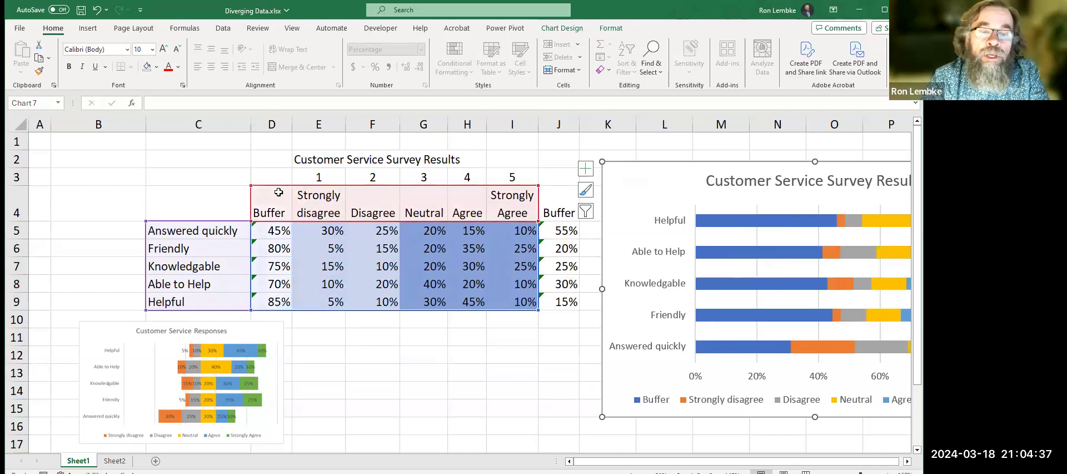
{"action": "left_click_drag", "start_coordinate": [538, 185], "coordinate": [564, 188]}
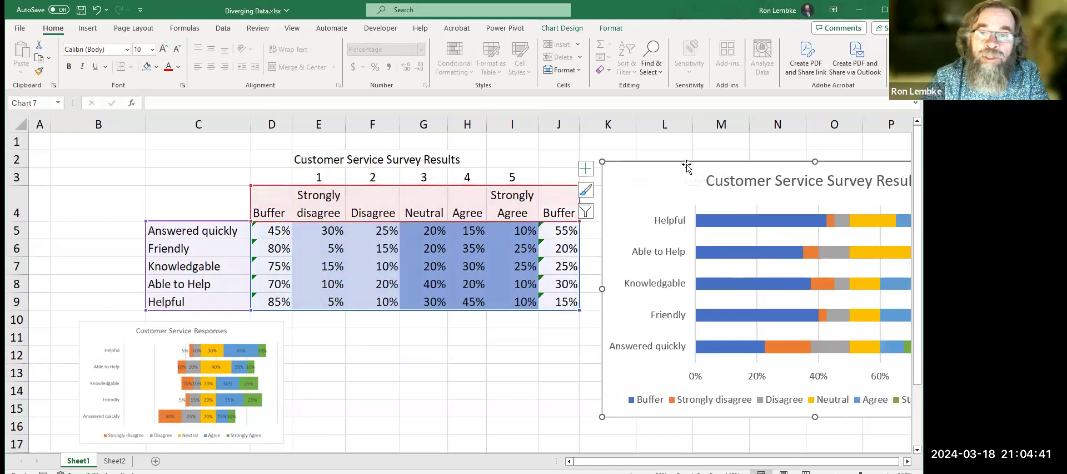
{"action": "left_click_drag", "start_coordinate": [687, 164], "coordinate": [401, 188]}
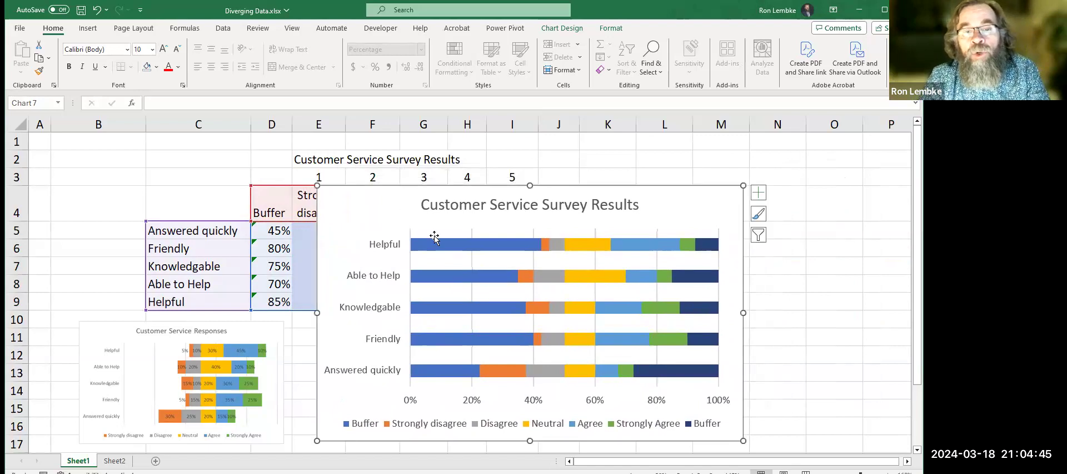
{"action": "mouse_move", "coordinate": [448, 248]}
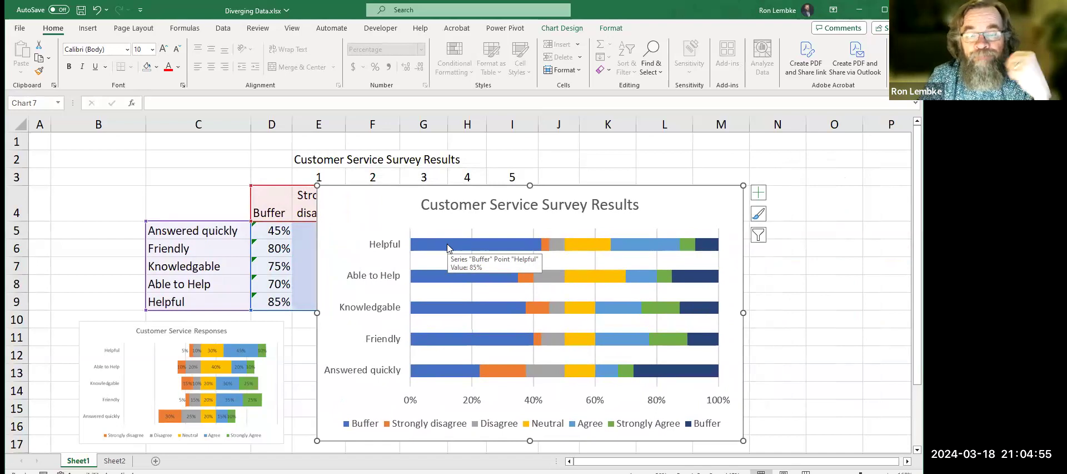
Step: Give the left Buffer bars no fill and no outline
{"action": "left_click", "coordinate": [449, 245]}
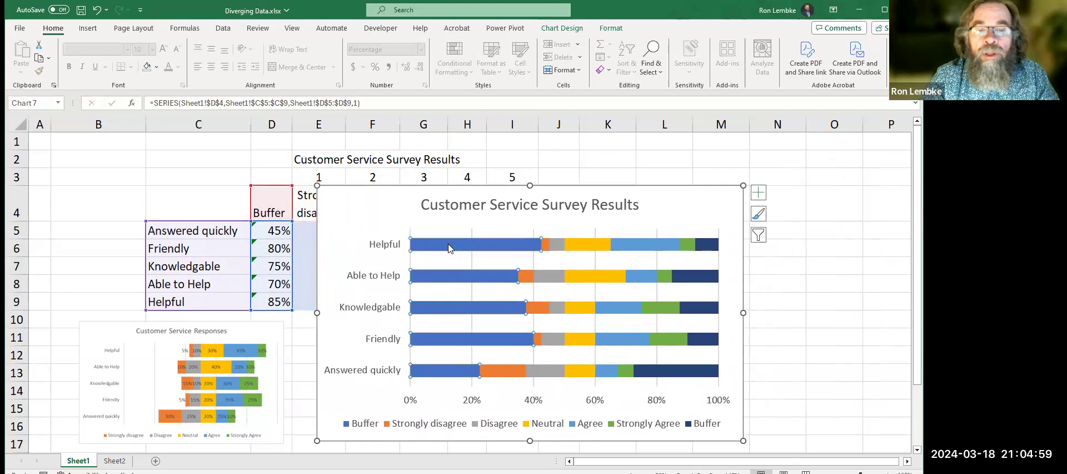
{"action": "right_click", "coordinate": [449, 248]}
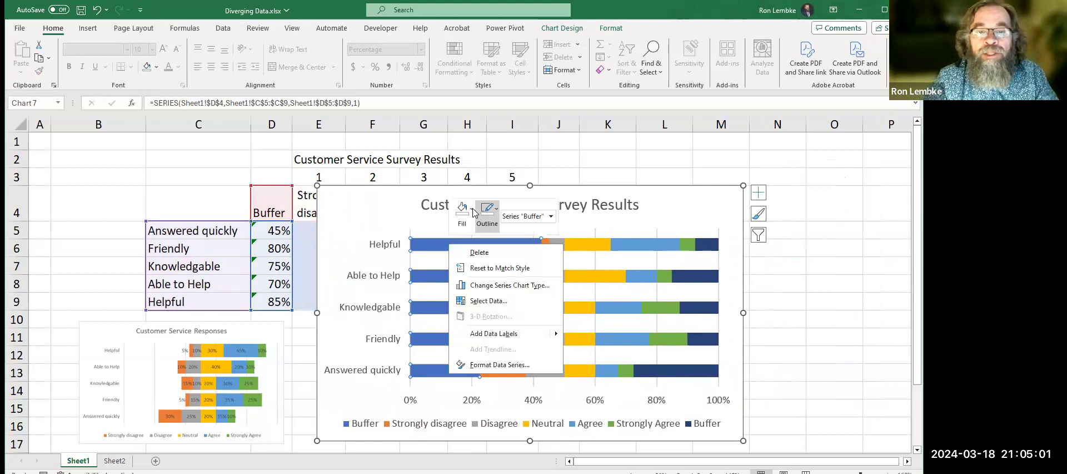
{"action": "left_click", "coordinate": [467, 210]}
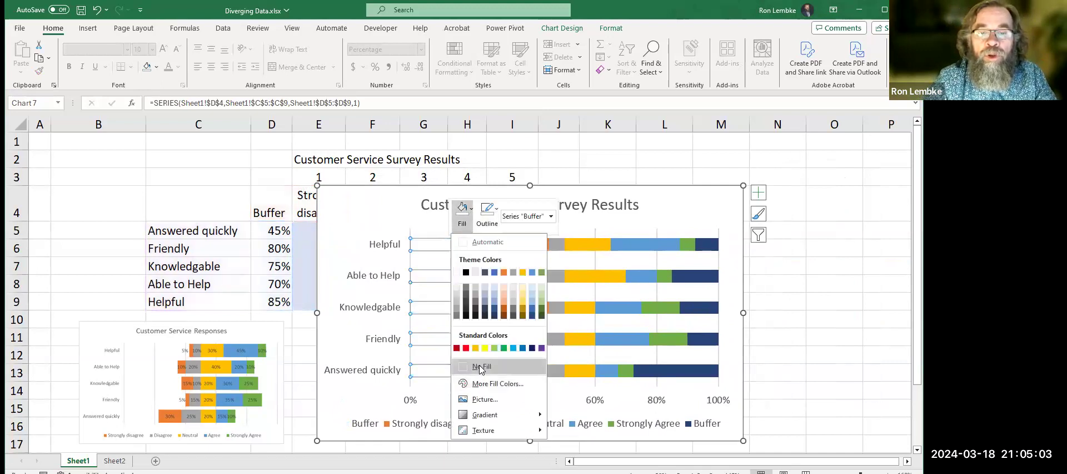
{"action": "left_click", "coordinate": [481, 366]}
{"action": "left_click", "coordinate": [486, 214]}
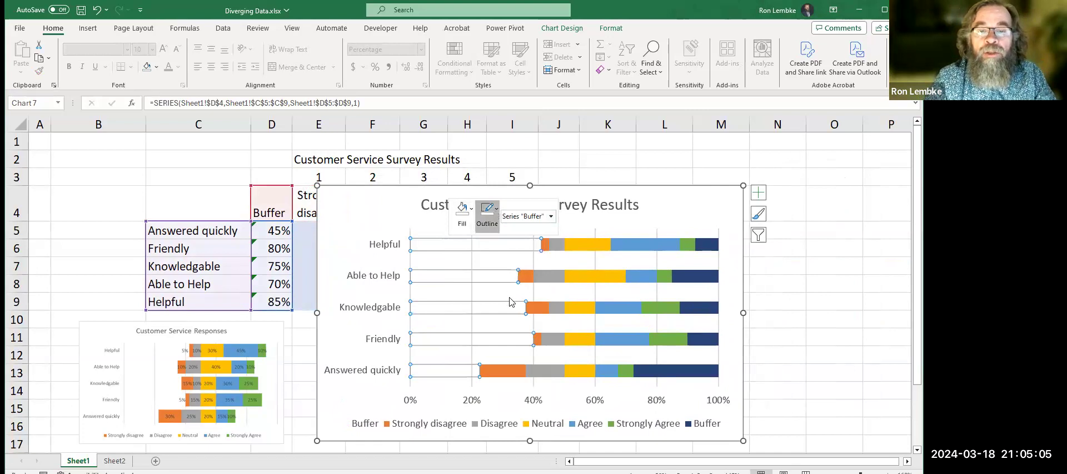
{"action": "left_click", "coordinate": [511, 367]}
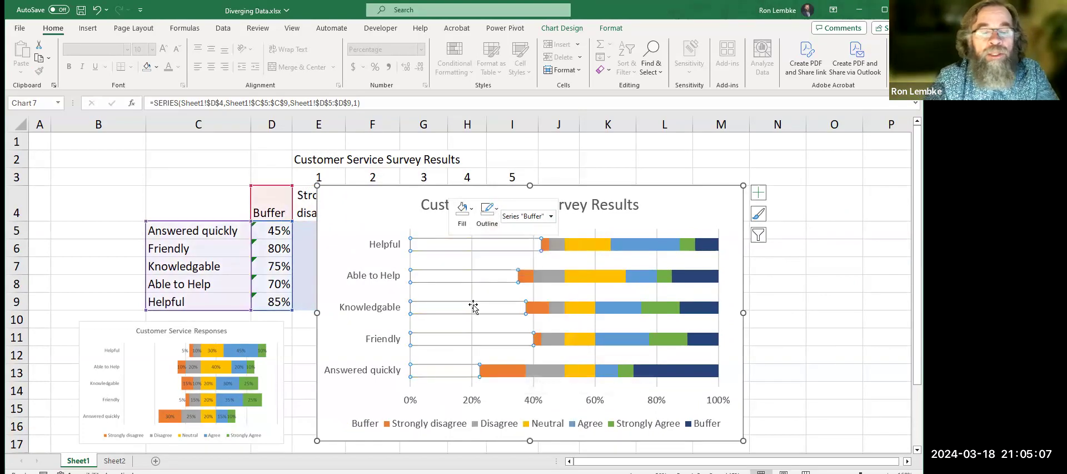
{"action": "left_click", "coordinate": [394, 228]}
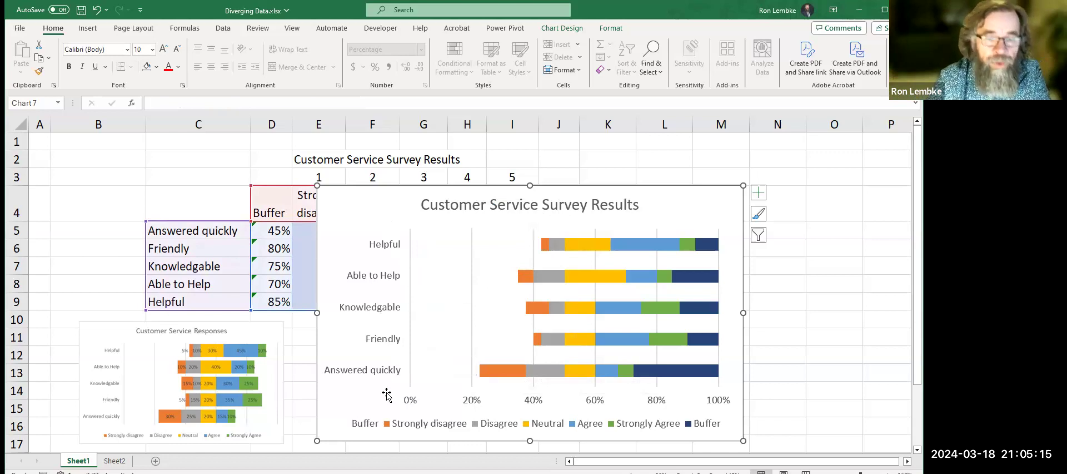
Step: Delete the leftmost Buffer entry from the chart legend
{"action": "left_click", "coordinate": [371, 424]}
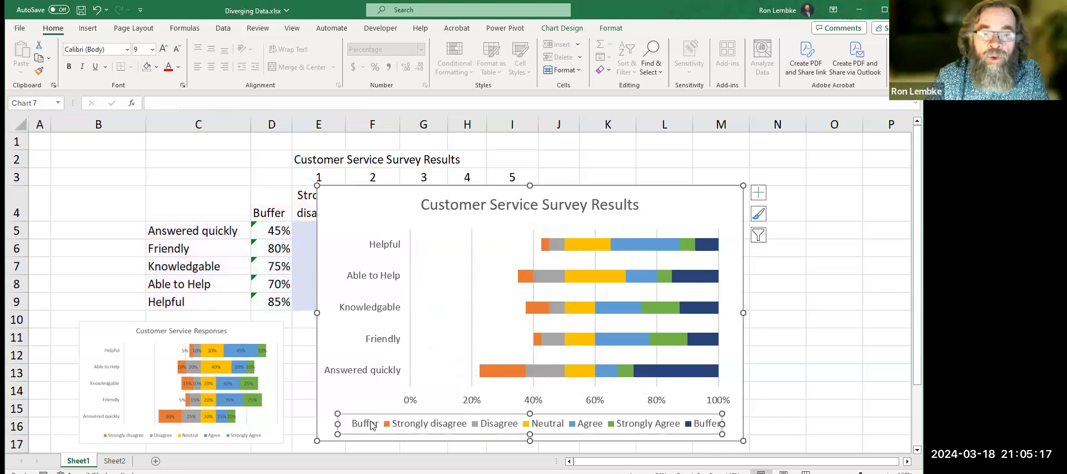
{"action": "left_click", "coordinate": [368, 423]}
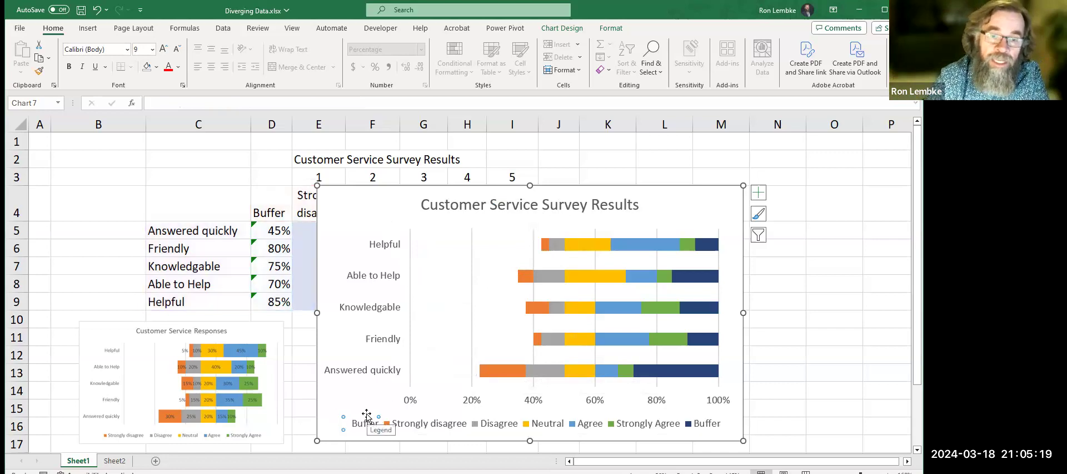
{"action": "key", "text": "Delete"}
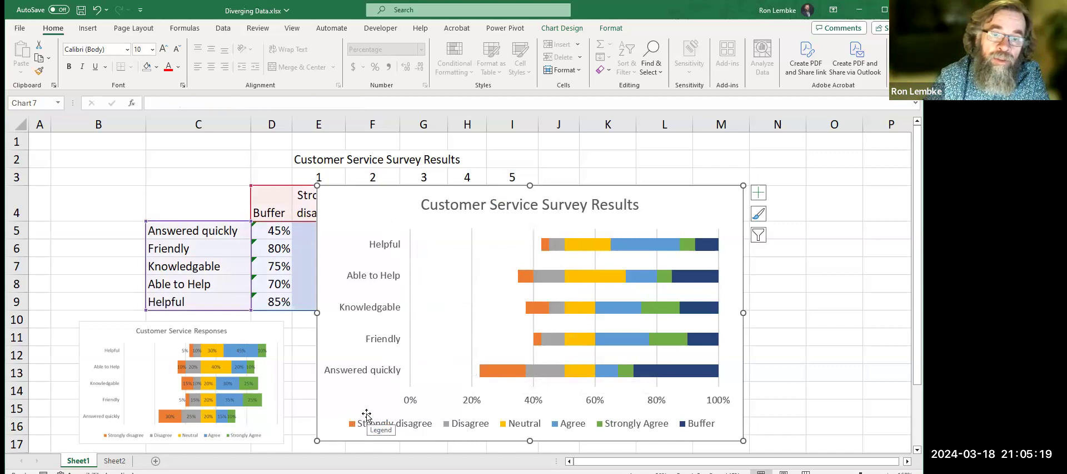
Step: Give the right-hand Buffer bars no fill and no outline
{"action": "left_click", "coordinate": [713, 247]}
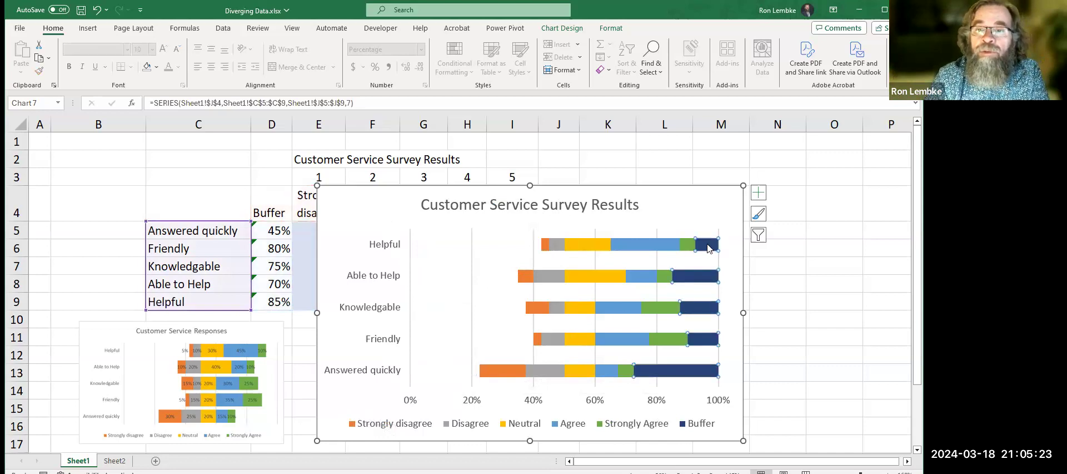
{"action": "right_click", "coordinate": [709, 246]}
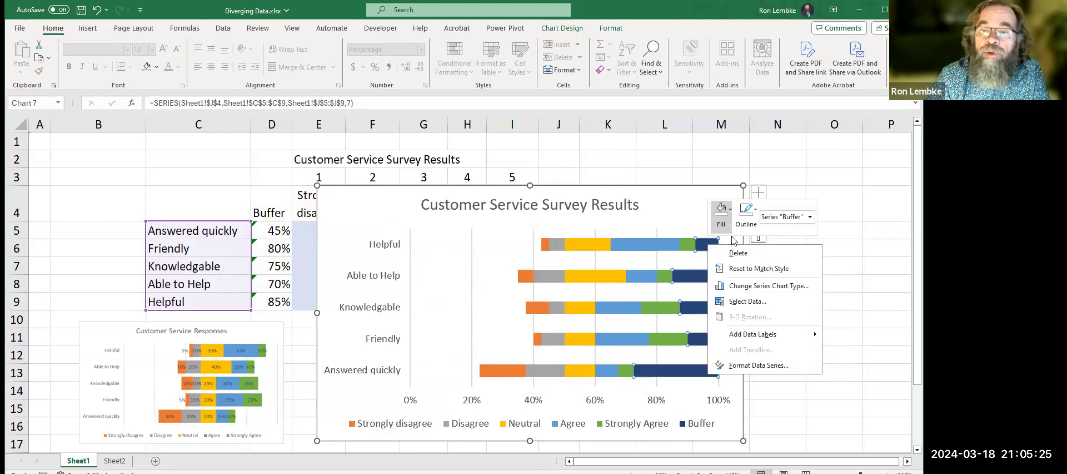
{"action": "left_click", "coordinate": [722, 214]}
{"action": "left_click", "coordinate": [744, 362]}
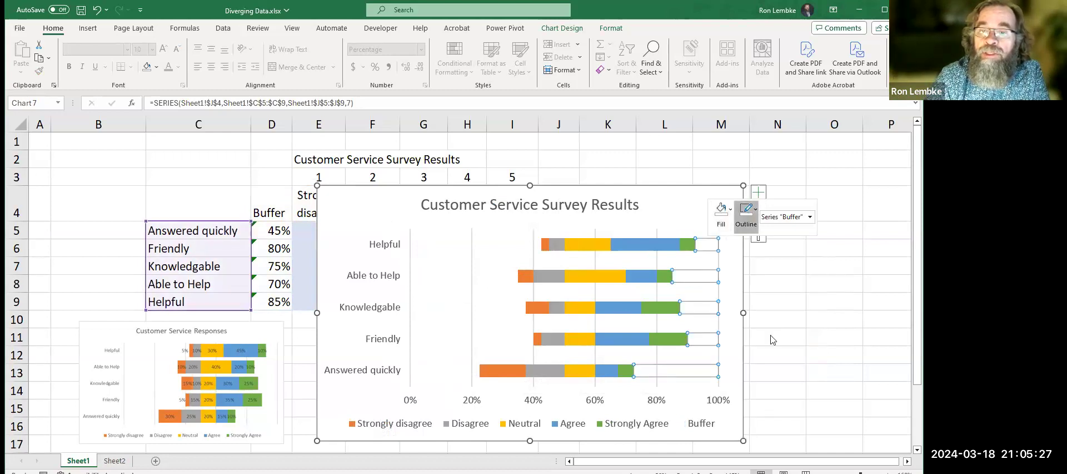
{"action": "left_click", "coordinate": [776, 369]}
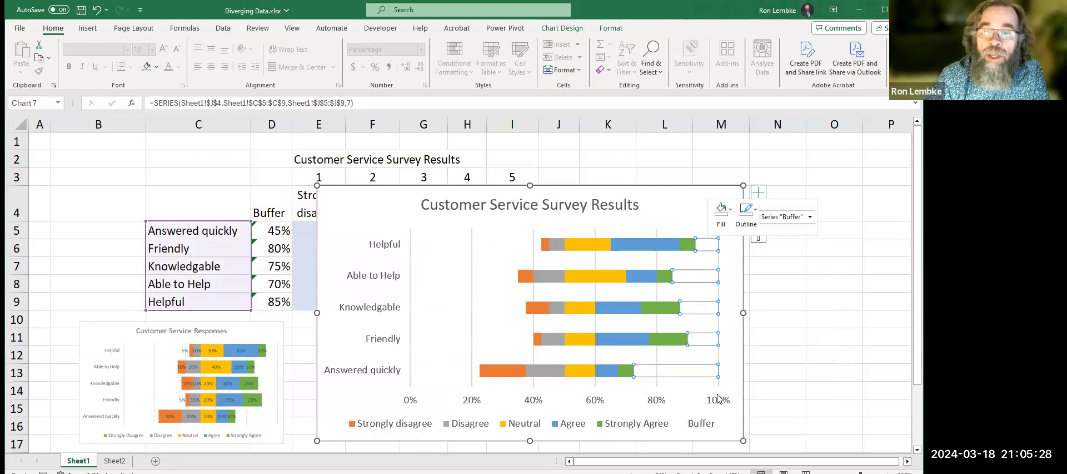
Step: Delete the remaining Buffer entry from the legend
{"action": "left_click", "coordinate": [701, 423]}
{"action": "key", "text": "Delete"}
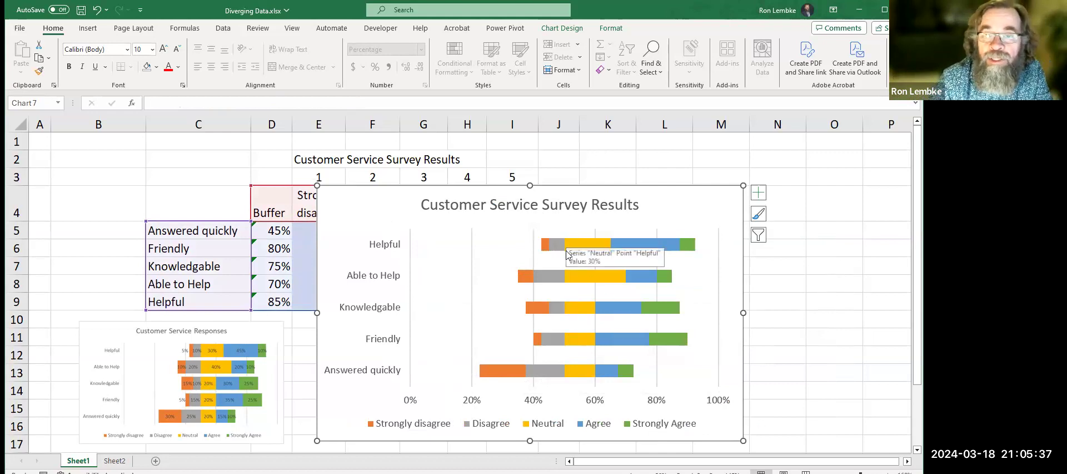
{"action": "mouse_move", "coordinate": [564, 381]}
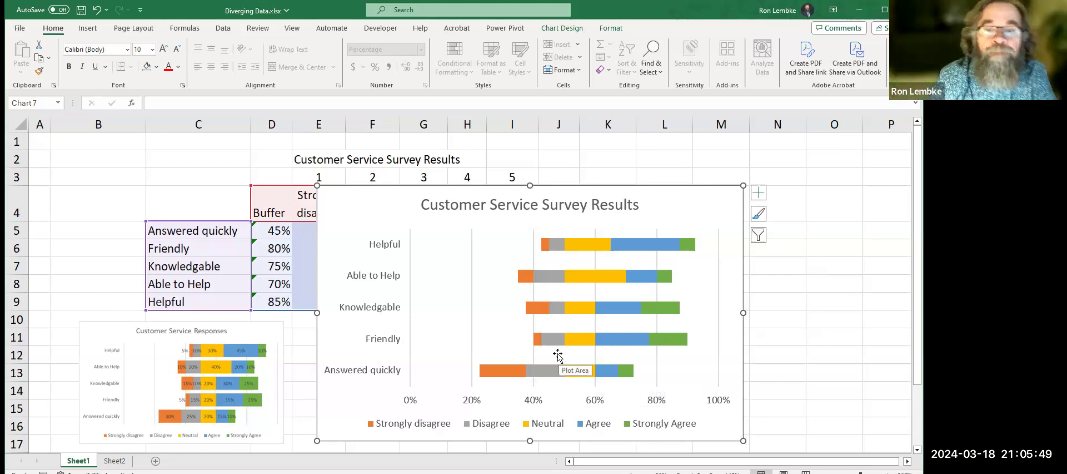
{"action": "mouse_move", "coordinate": [548, 346]}
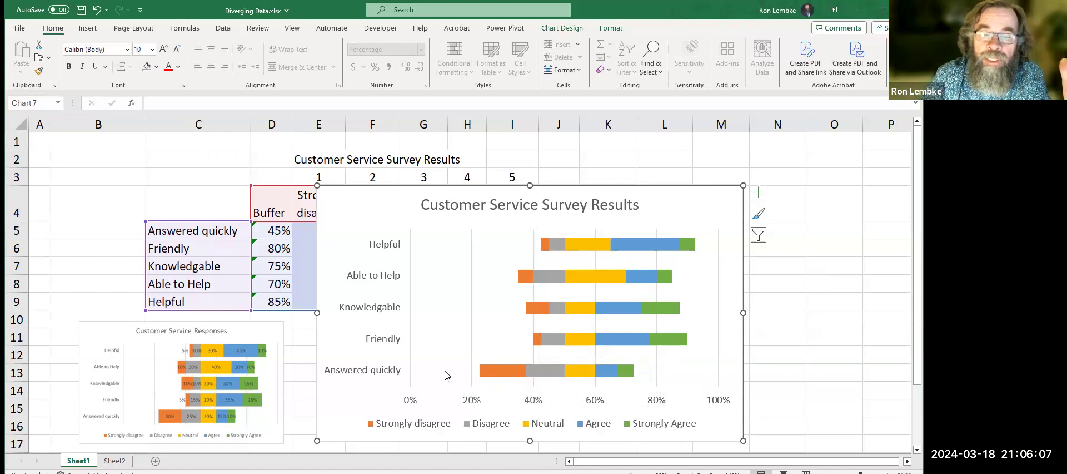
Step: In Format Axis, set the horizontal axis minimum to 0.2 and maximum to 0.95
{"action": "mouse_move", "coordinate": [479, 376]}
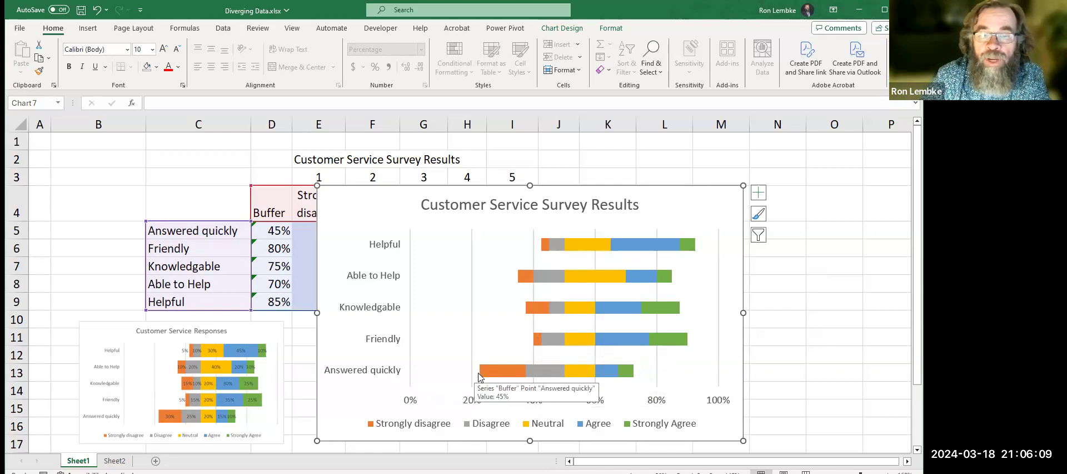
{"action": "left_click", "coordinate": [537, 403]}
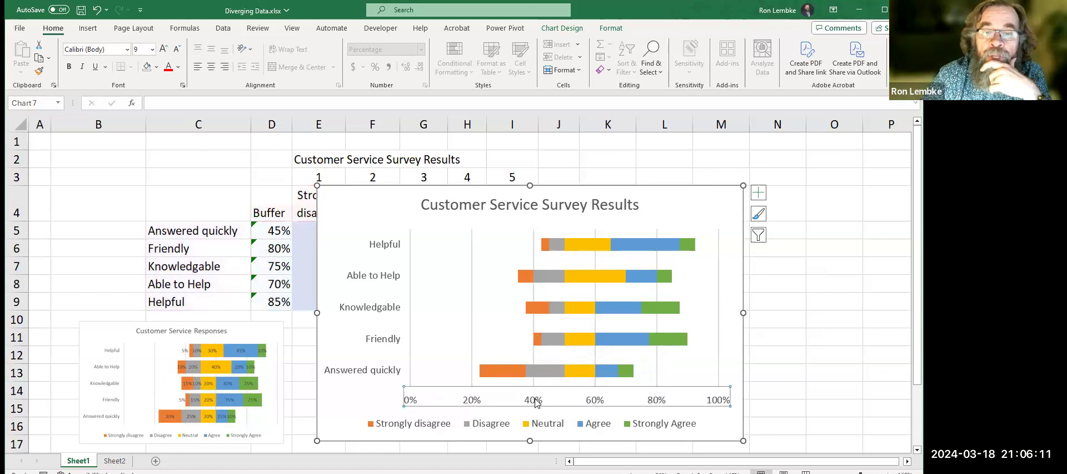
{"action": "right_click", "coordinate": [575, 388]}
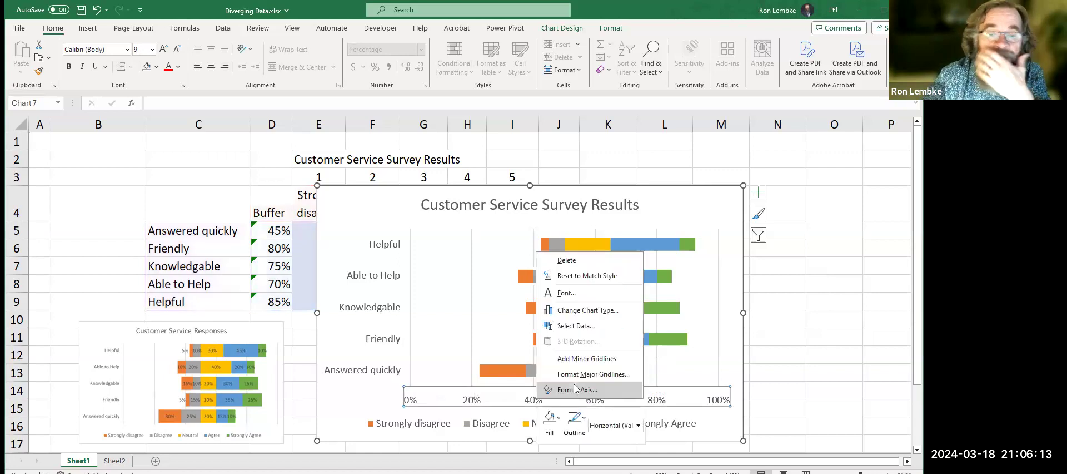
{"action": "left_click", "coordinate": [574, 390]}
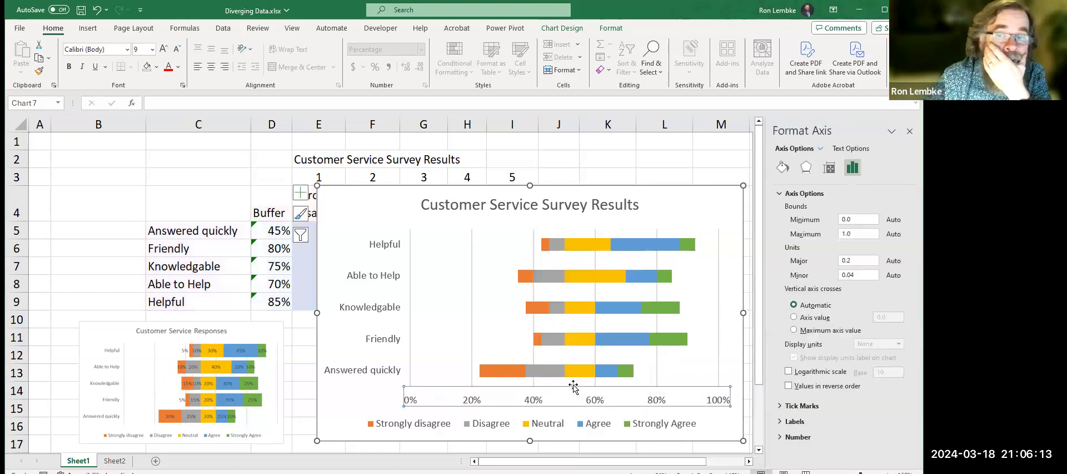
{"action": "left_click", "coordinate": [855, 221]}
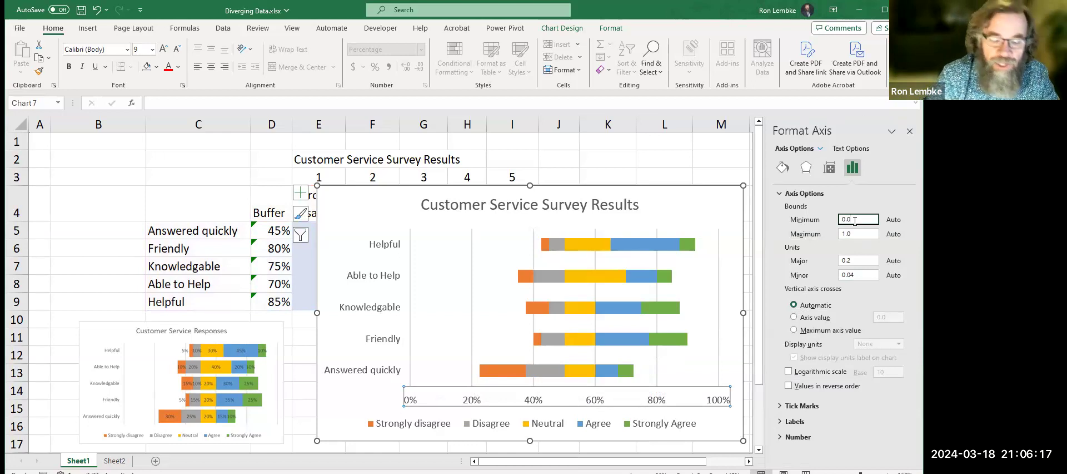
{"action": "type", "text": "2"}
{"action": "key", "text": "Return"}
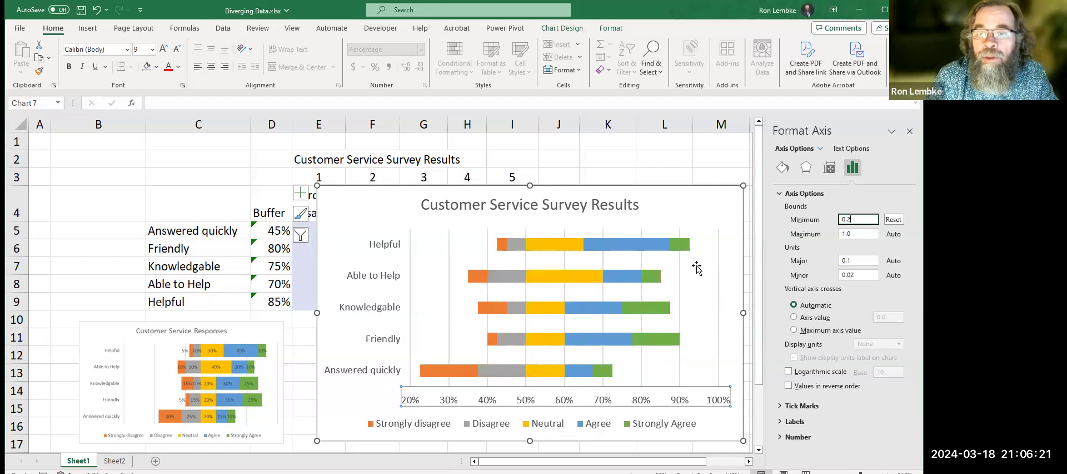
{"action": "left_click", "coordinate": [861, 234]}
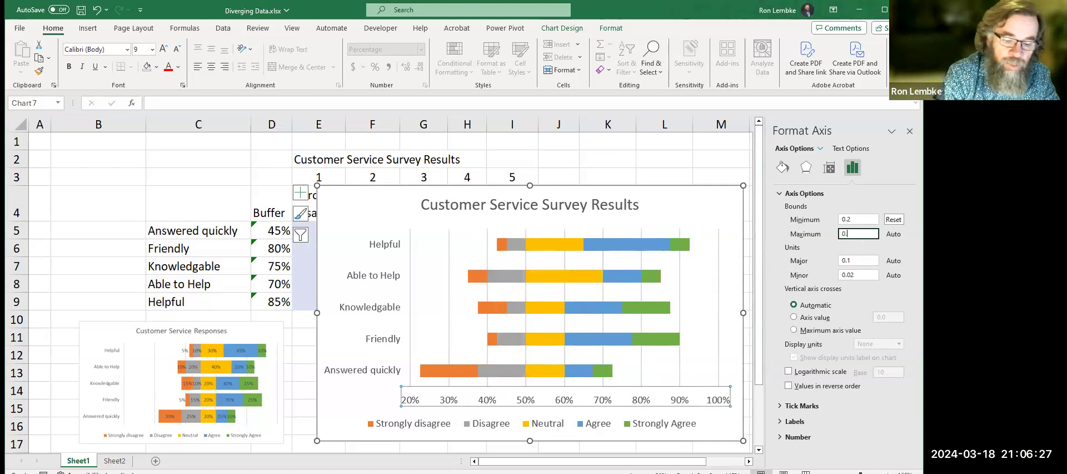
{"action": "type", "text": "0.95"}
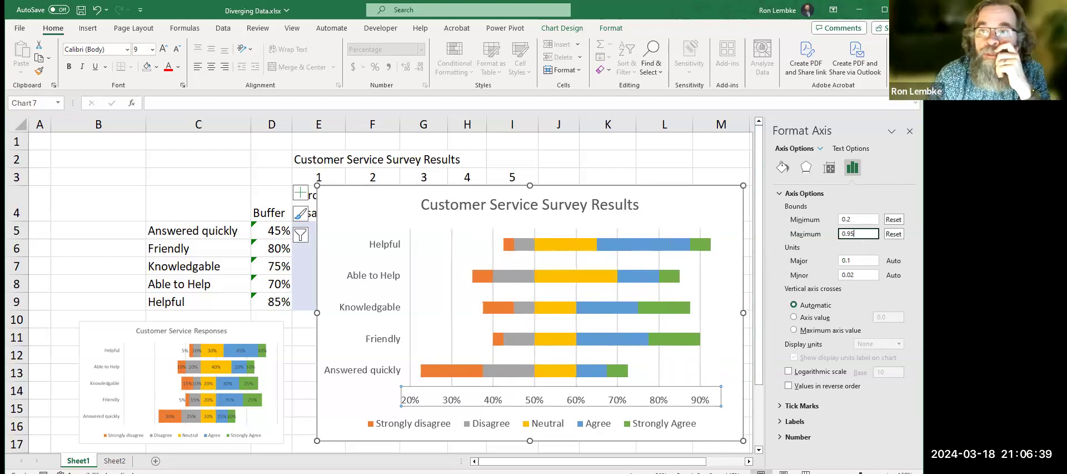
{"action": "left_click", "coordinate": [910, 132]}
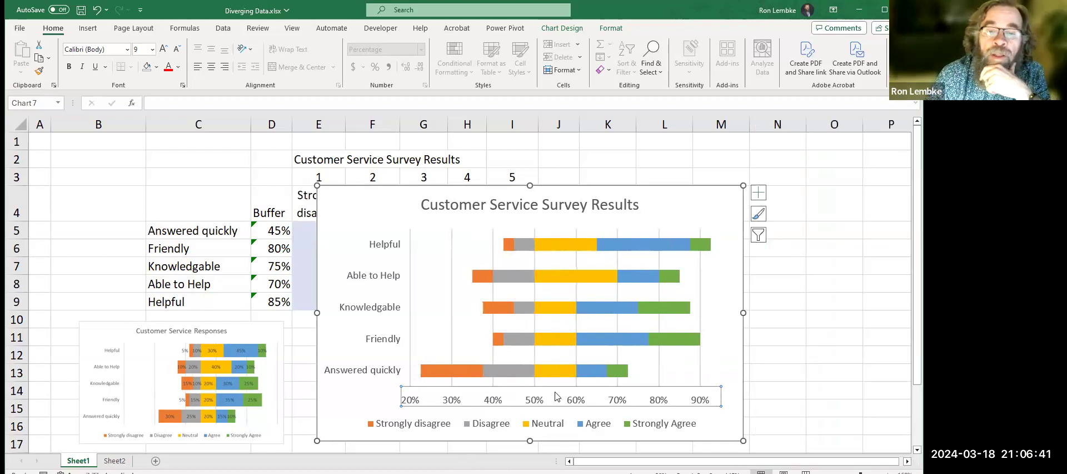
{"action": "left_click", "coordinate": [414, 394]}
Step: Select the horizontal percentage axis and delete it
{"action": "left_click", "coordinate": [413, 394]}
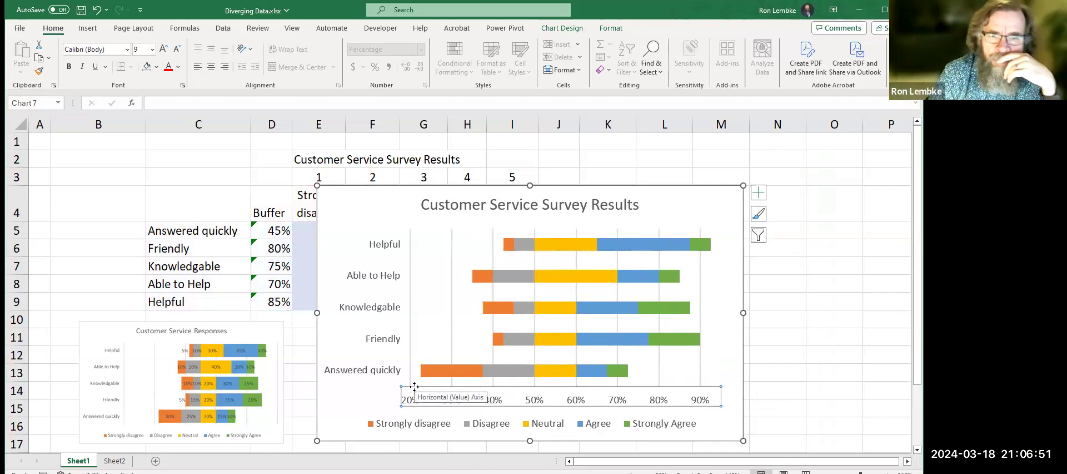
{"action": "key", "text": "Delete"}
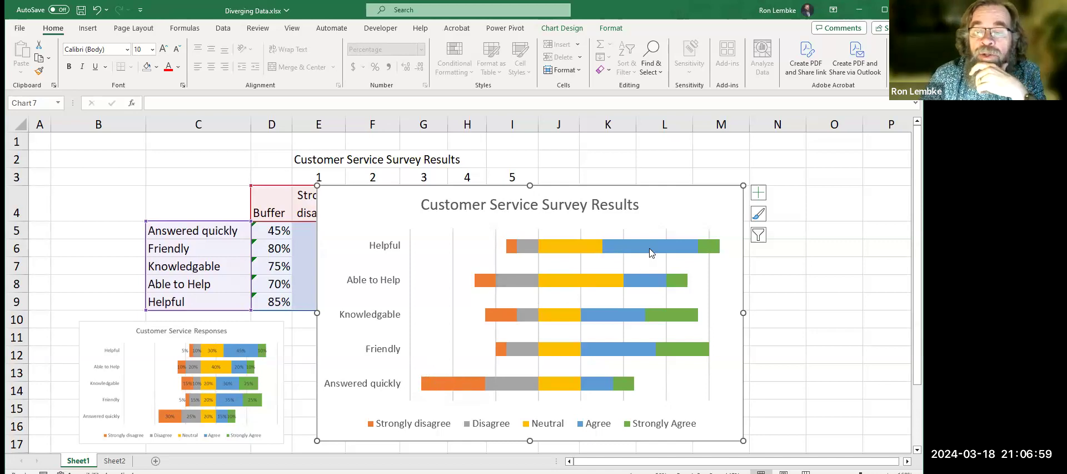
Step: Add data labels to the Agree, Strongly Agree, Neutral, Disagree and Strongly disagree bars
{"action": "right_click", "coordinate": [652, 252]}
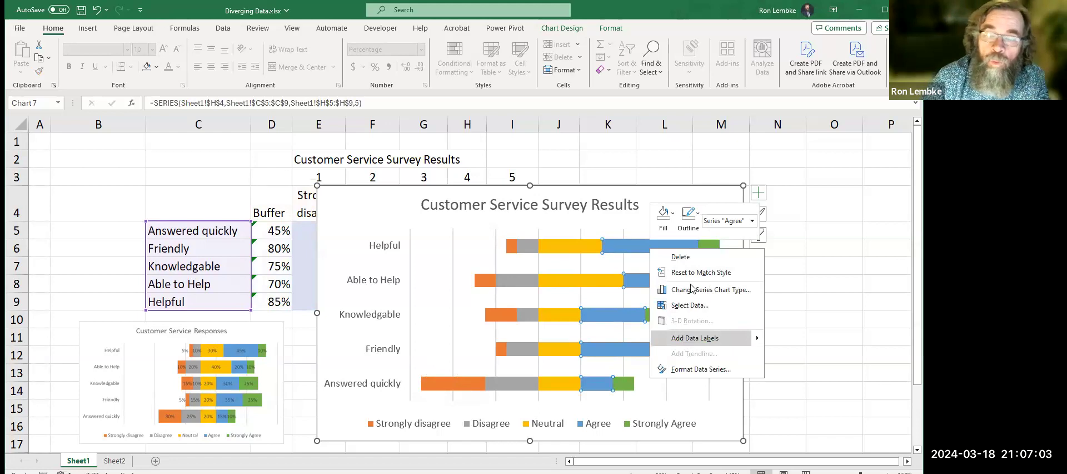
{"action": "left_click", "coordinate": [688, 338]}
{"action": "right_click", "coordinate": [709, 246]}
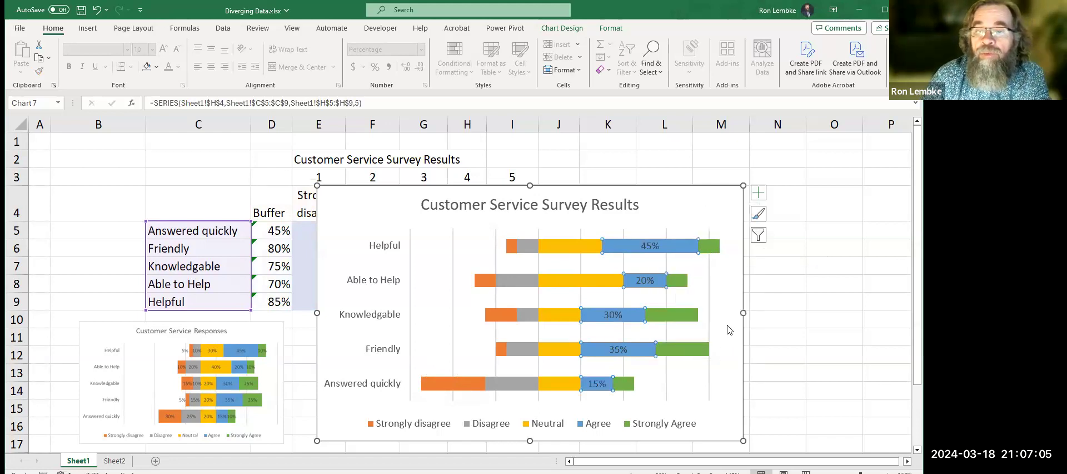
{"action": "left_click", "coordinate": [738, 337]}
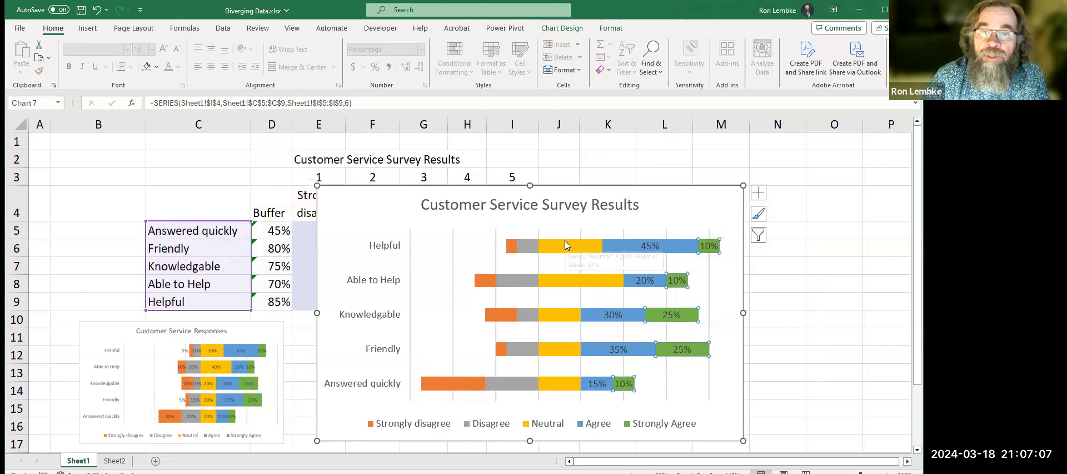
{"action": "right_click", "coordinate": [556, 246]}
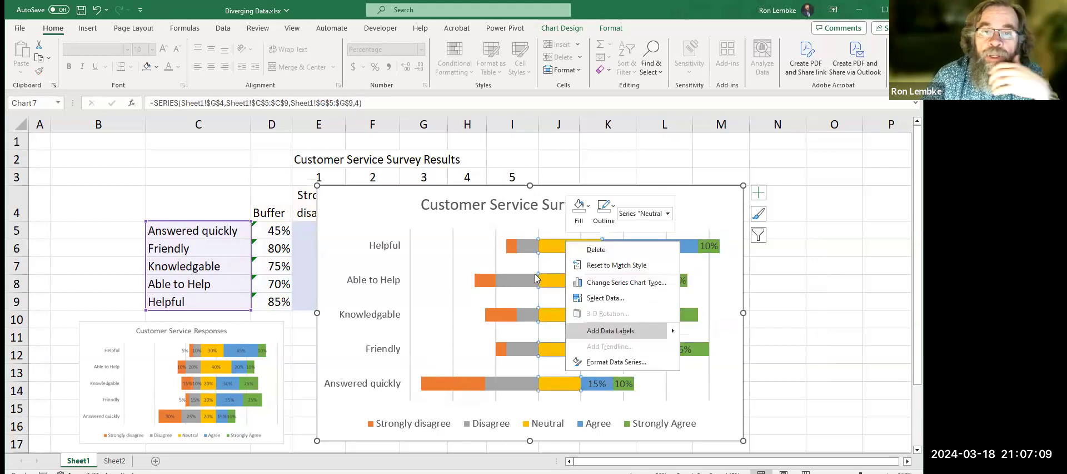
{"action": "left_click", "coordinate": [607, 327]}
{"action": "right_click", "coordinate": [522, 245]}
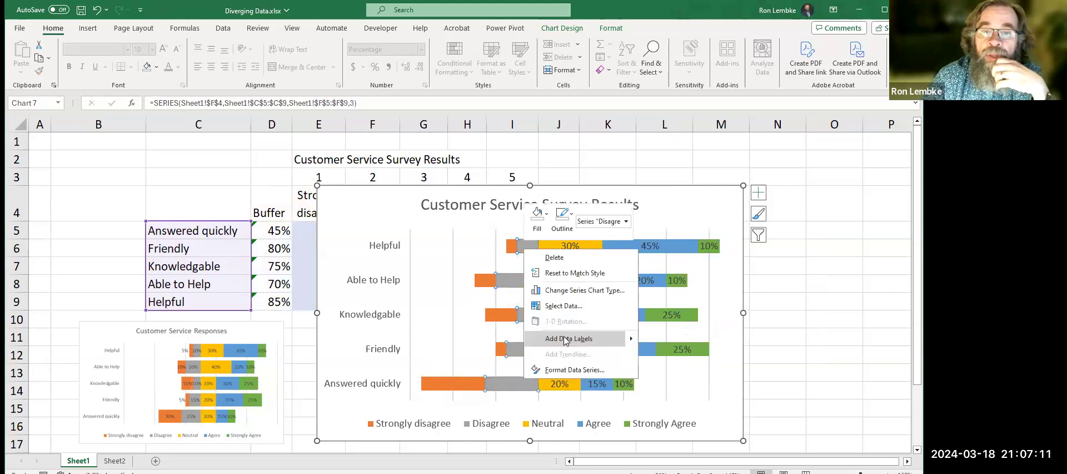
{"action": "left_click", "coordinate": [564, 340]}
{"action": "right_click", "coordinate": [513, 249]}
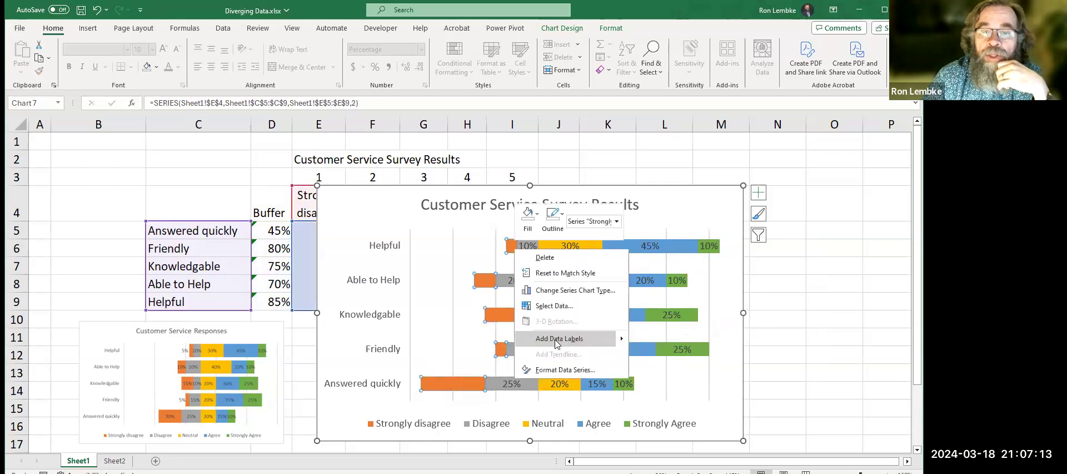
{"action": "left_click", "coordinate": [556, 340]}
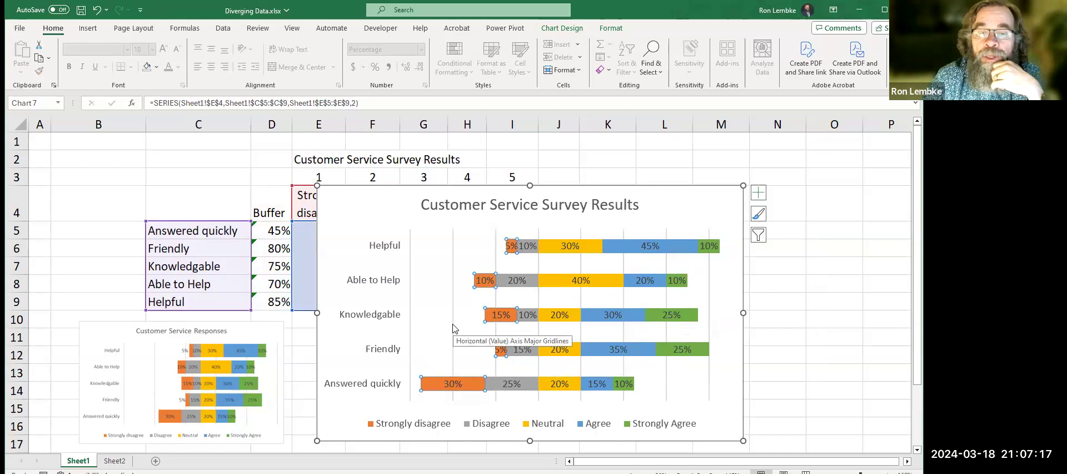
Step: Drag the Helpful and Friendly 5% Strongly disagree labels just left of their orange bars
{"action": "left_click", "coordinate": [512, 248]}
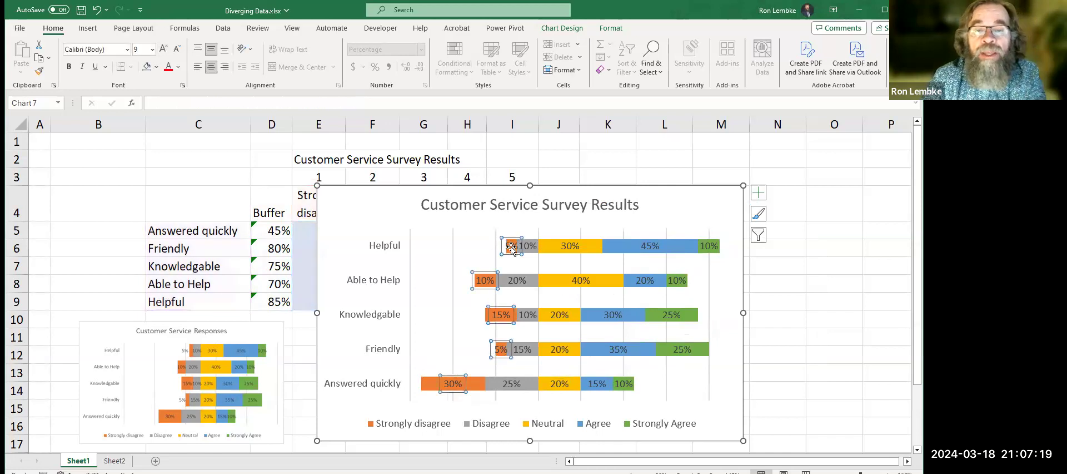
{"action": "left_click_drag", "start_coordinate": [511, 247], "coordinate": [489, 245]}
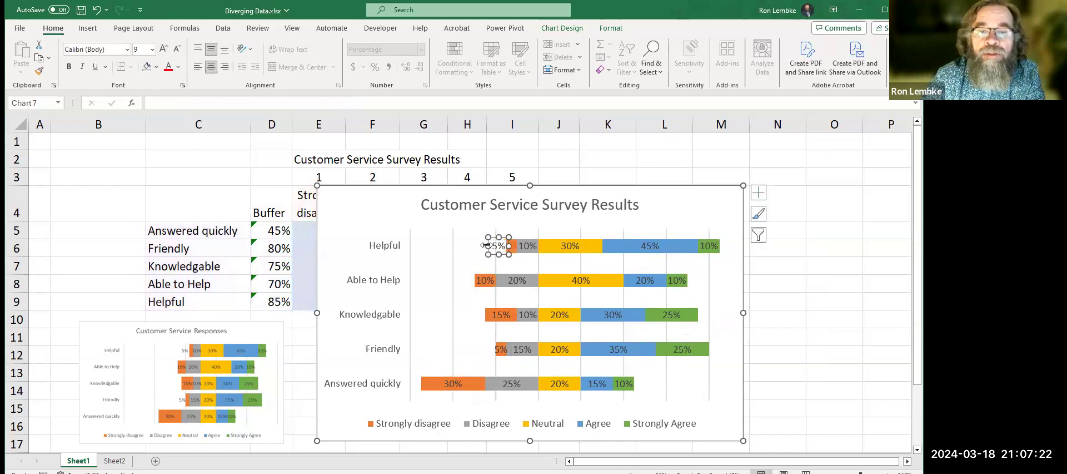
{"action": "left_click", "coordinate": [499, 351]}
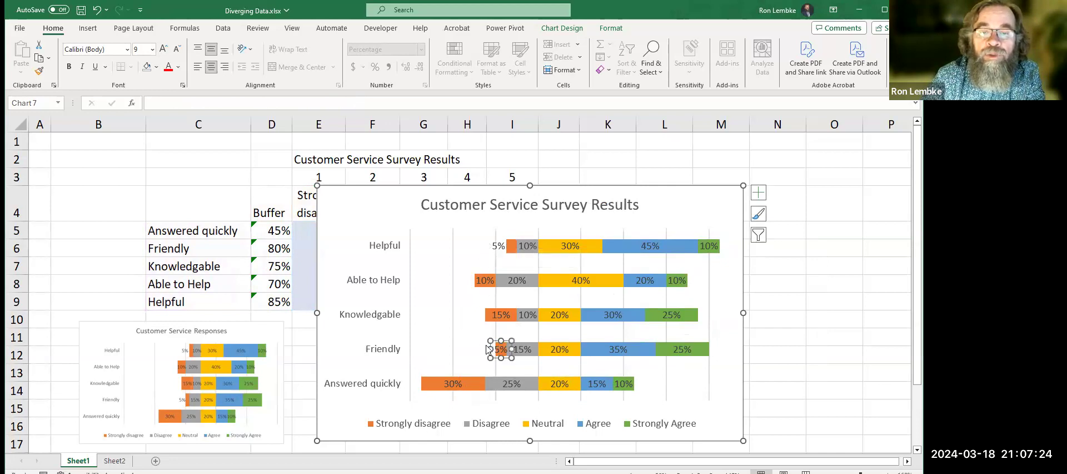
{"action": "left_click_drag", "start_coordinate": [488, 351], "coordinate": [471, 351]}
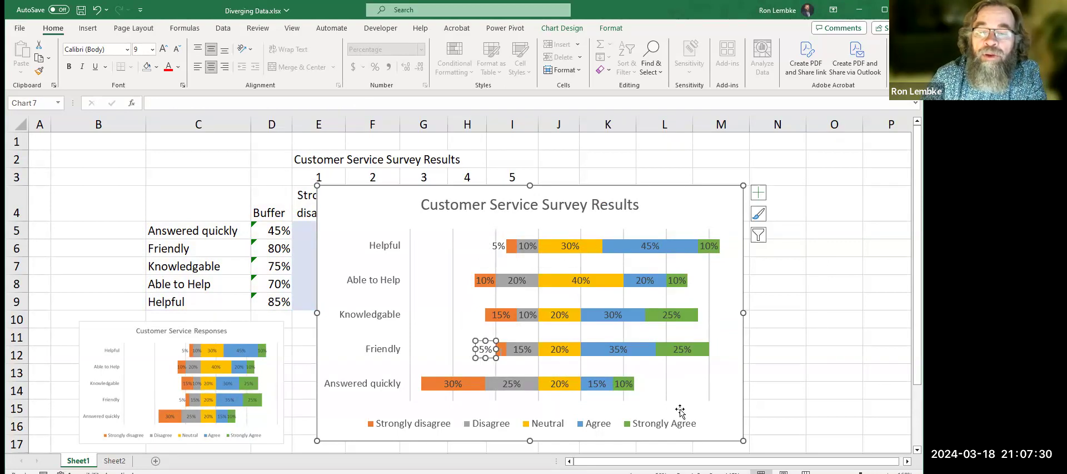
{"action": "left_click", "coordinate": [714, 411]}
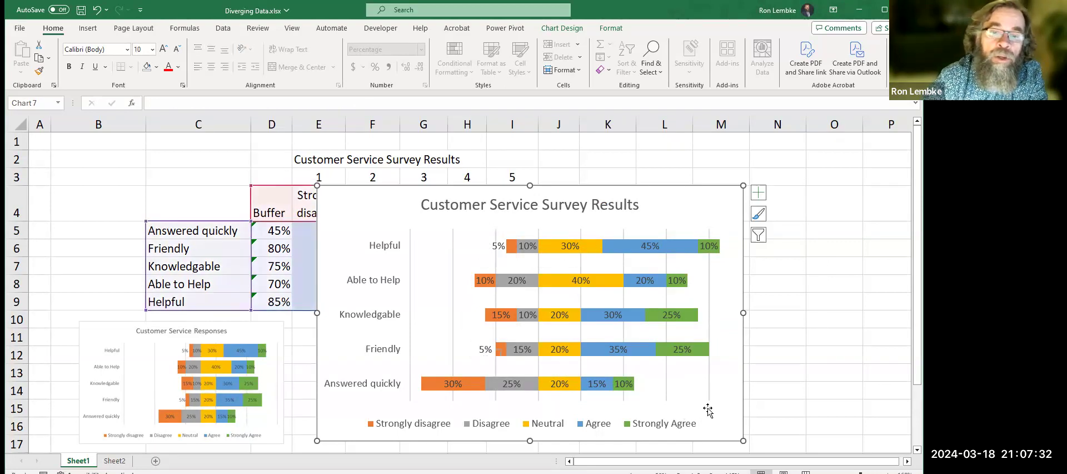
Step: Delete the vertical gridlines so the bars sit against a plain plot area
{"action": "mouse_move", "coordinate": [455, 348]}
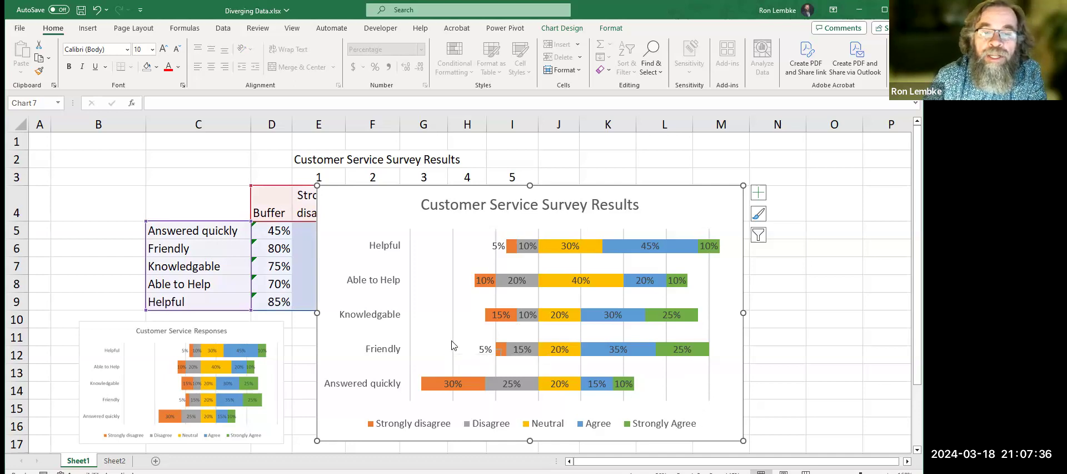
{"action": "left_click", "coordinate": [453, 344]}
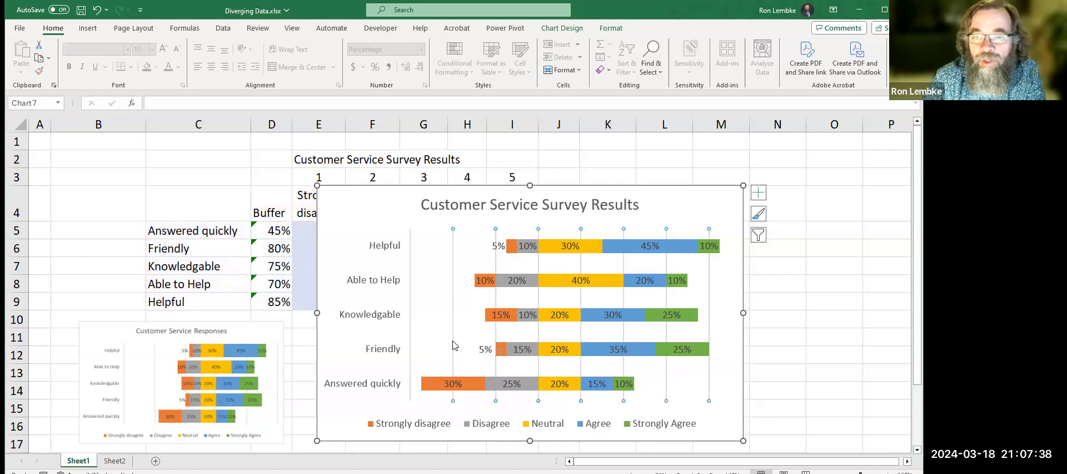
{"action": "key", "text": "Escape"}
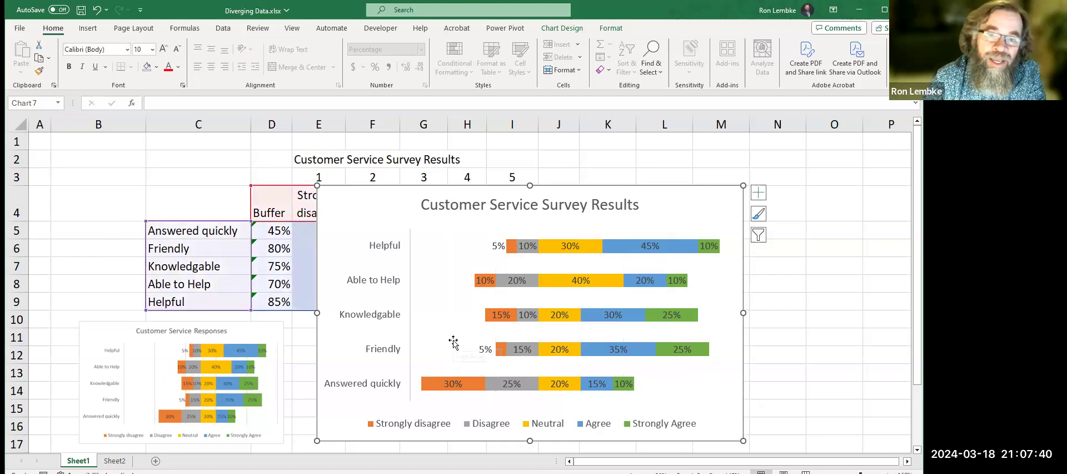
{"action": "left_click", "coordinate": [414, 333]}
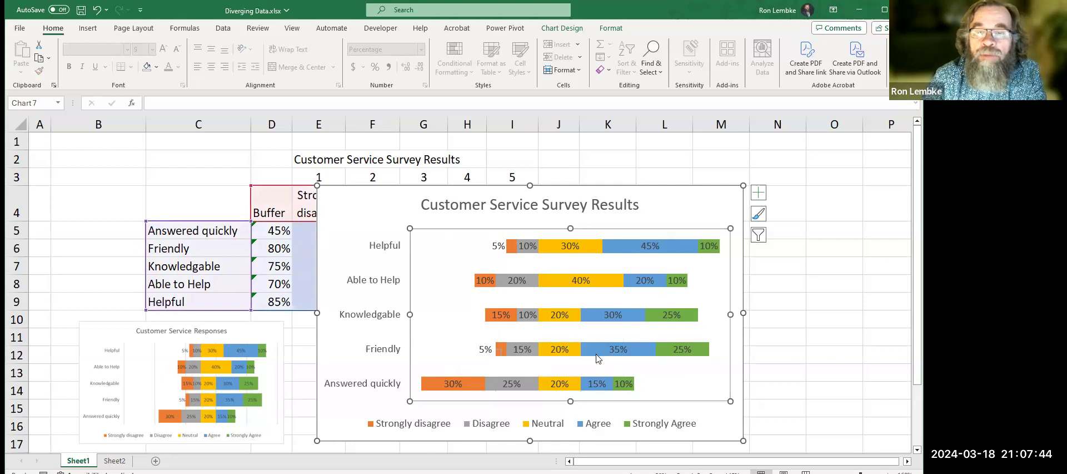
{"action": "left_click", "coordinate": [630, 252]}
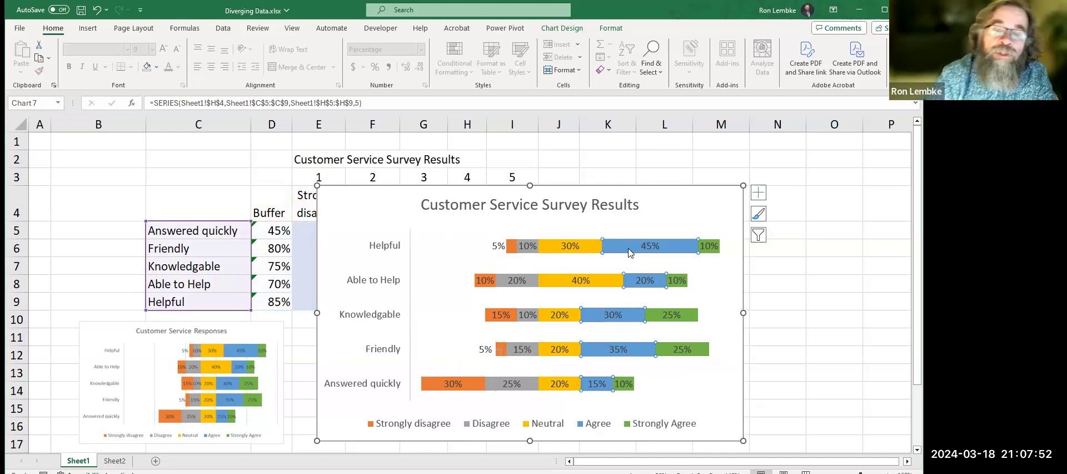
Step: Set the Agree series' gap width to 20% in Format Data Series to thicken the bars
{"action": "right_click", "coordinate": [630, 252]}
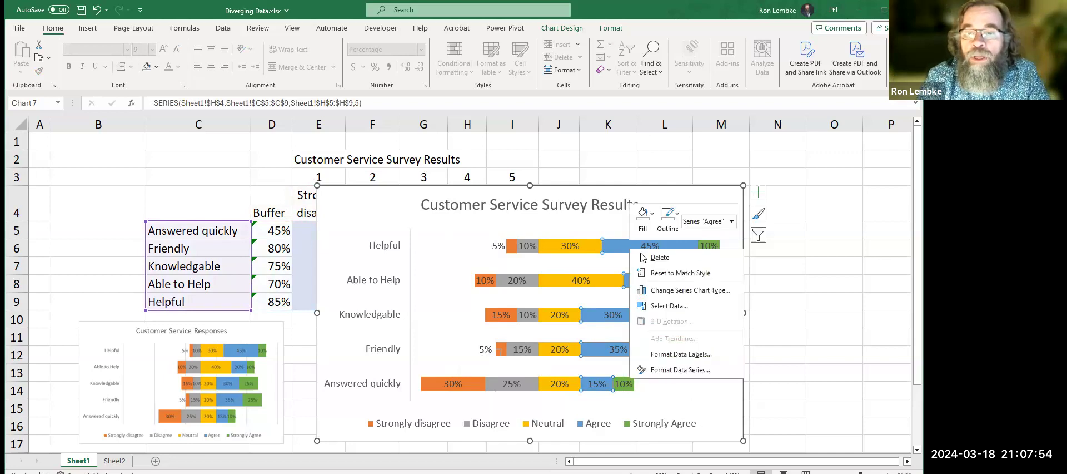
{"action": "left_click", "coordinate": [683, 370]}
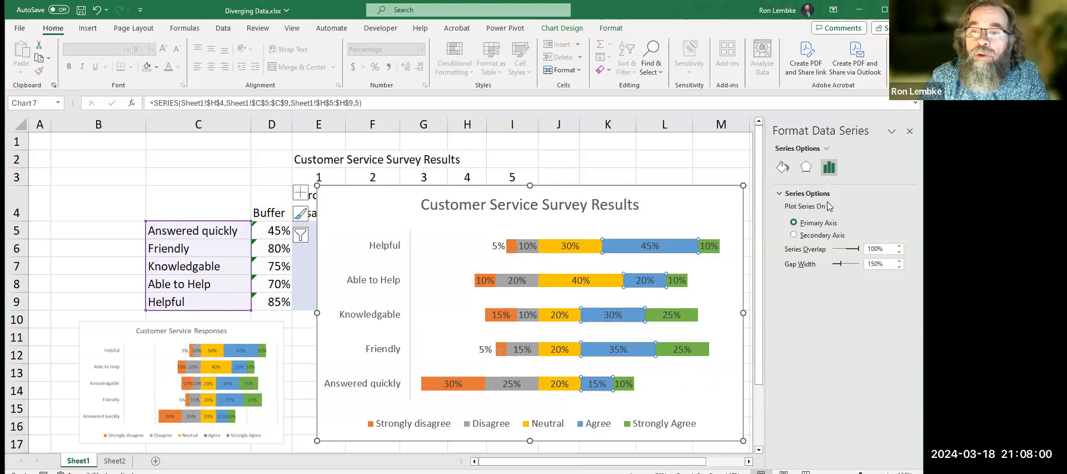
{"action": "left_click", "coordinate": [878, 265]}
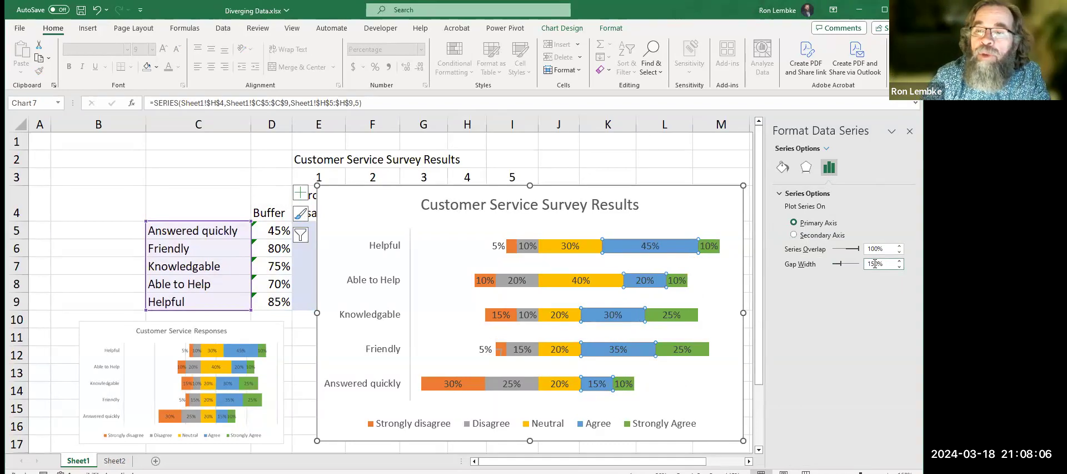
{"action": "left_click_drag", "start_coordinate": [867, 264], "coordinate": [788, 271]}
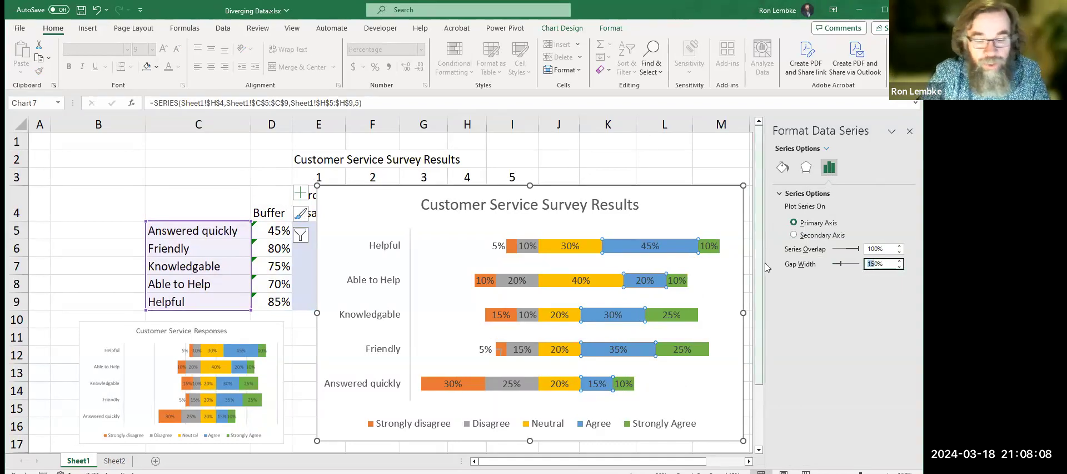
{"action": "type", "text": "2"}
{"action": "key", "text": "Return"}
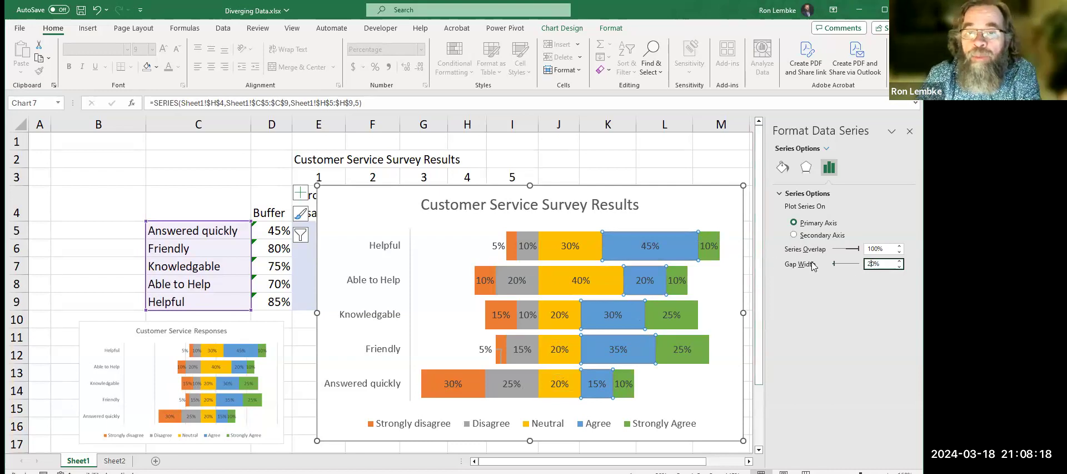
{"action": "left_click", "coordinate": [899, 252]}
{"action": "left_click", "coordinate": [899, 252]}
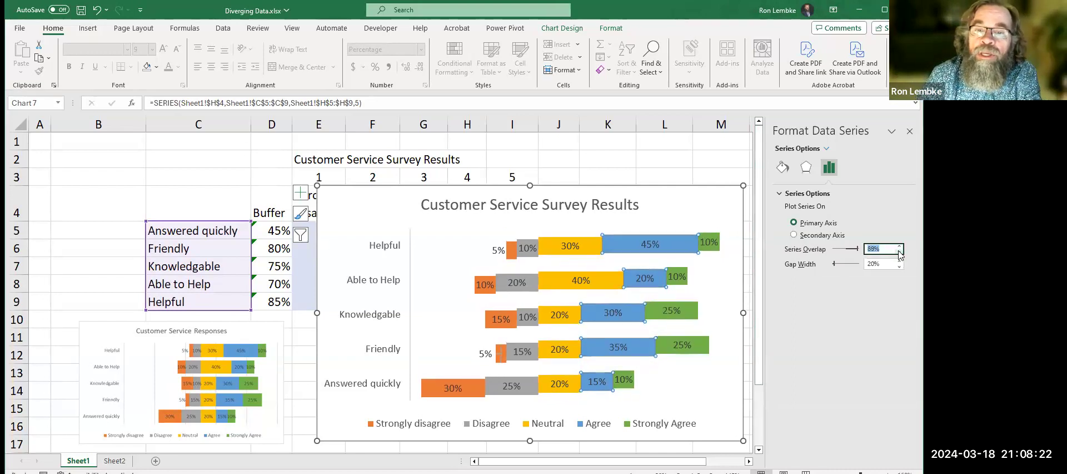
{"action": "left_click", "coordinate": [899, 252]}
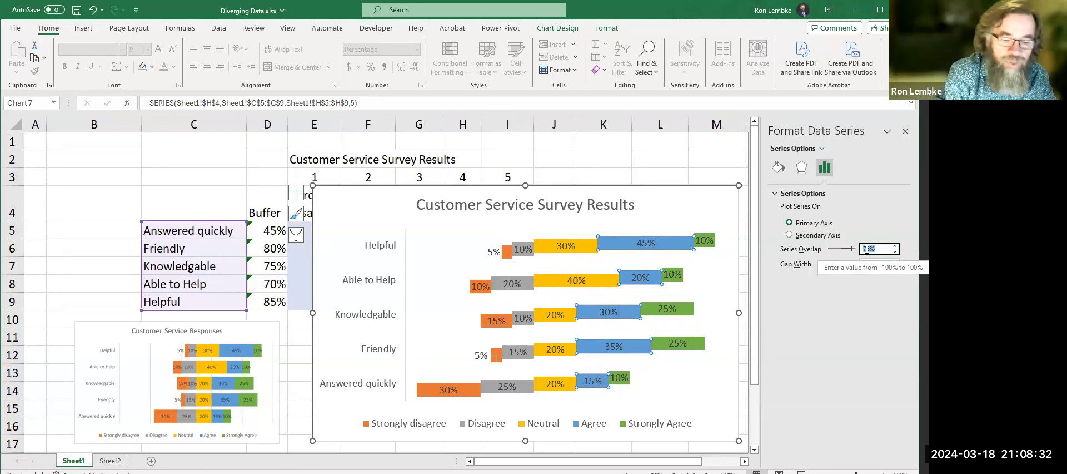
{"action": "type", "text": "0"}
{"action": "key", "text": "Return"}
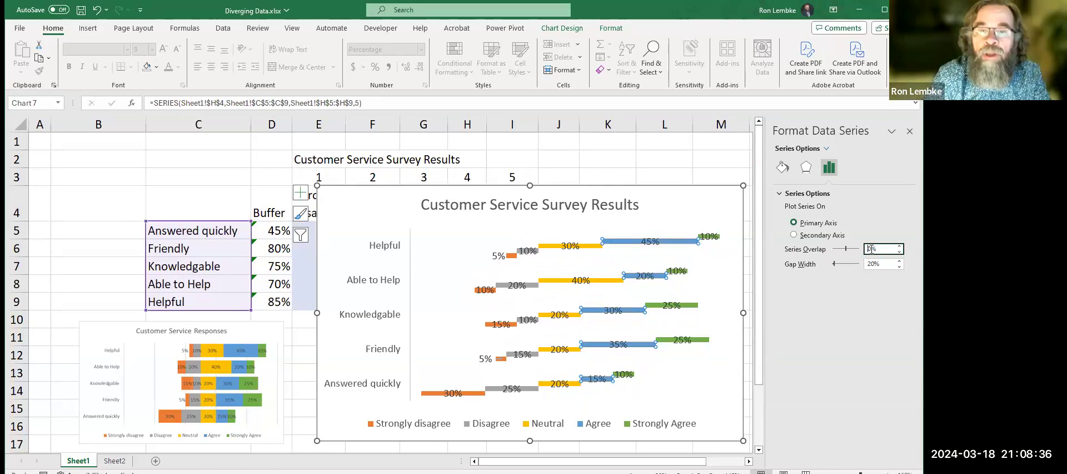
{"action": "double_click", "coordinate": [871, 248]}
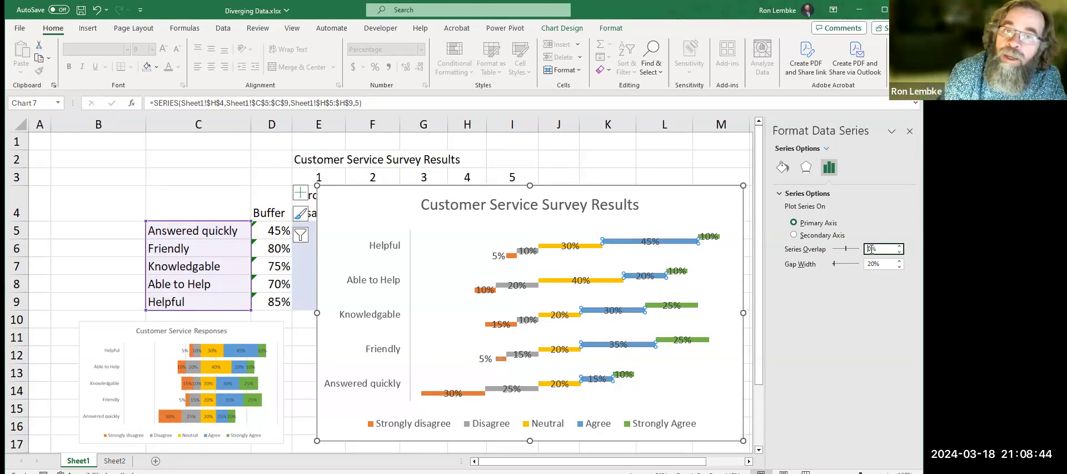
{"action": "type", "text": "100%"}
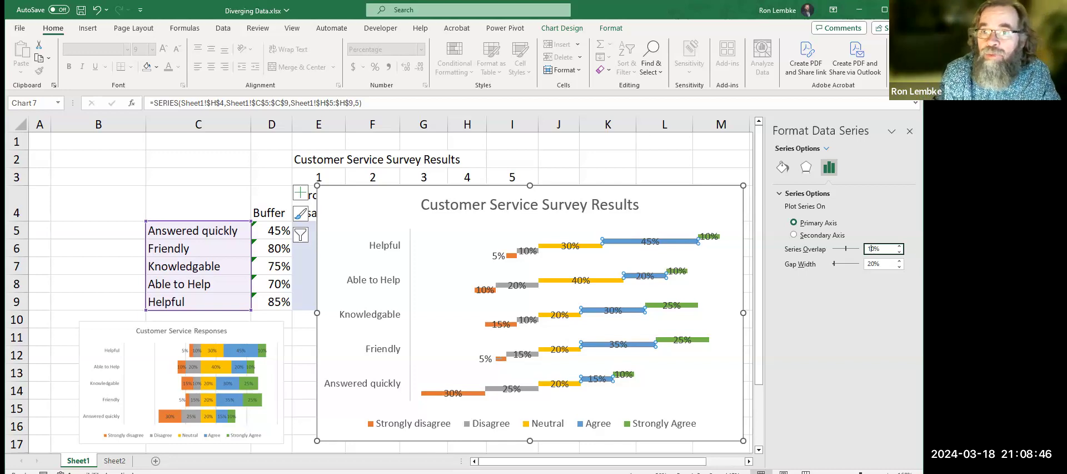
{"action": "key", "text": "Return"}
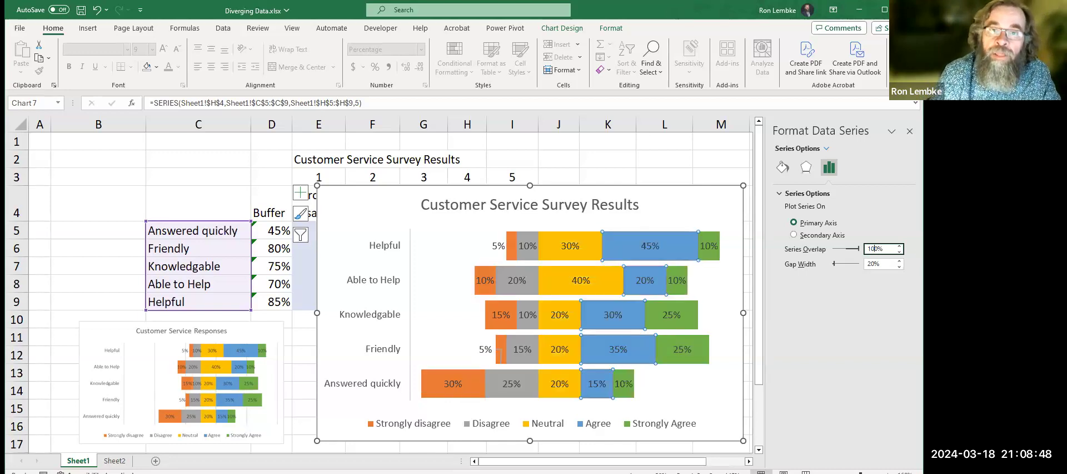
Step: Change the series gap width from 20% to 40%
{"action": "left_click", "coordinate": [872, 264]}
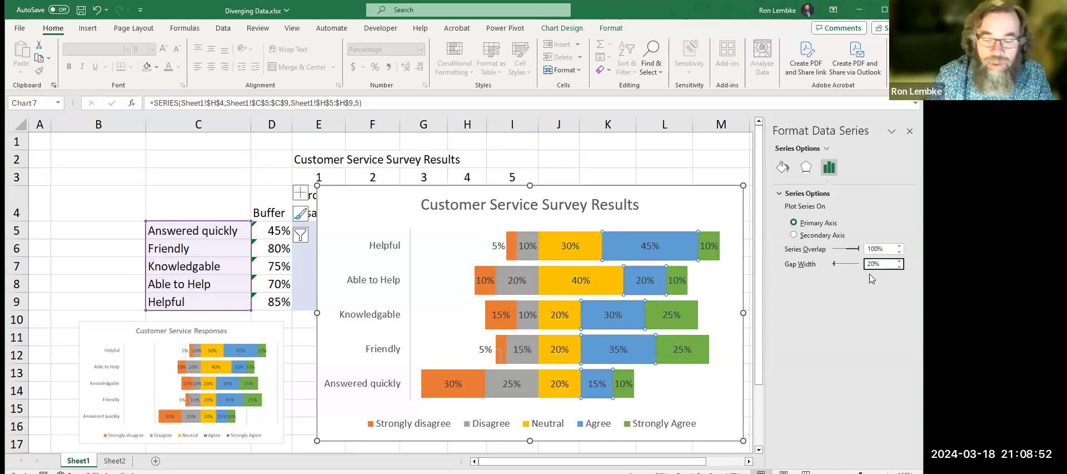
{"action": "key", "text": "Delete"}
{"action": "type", "text": "4"}
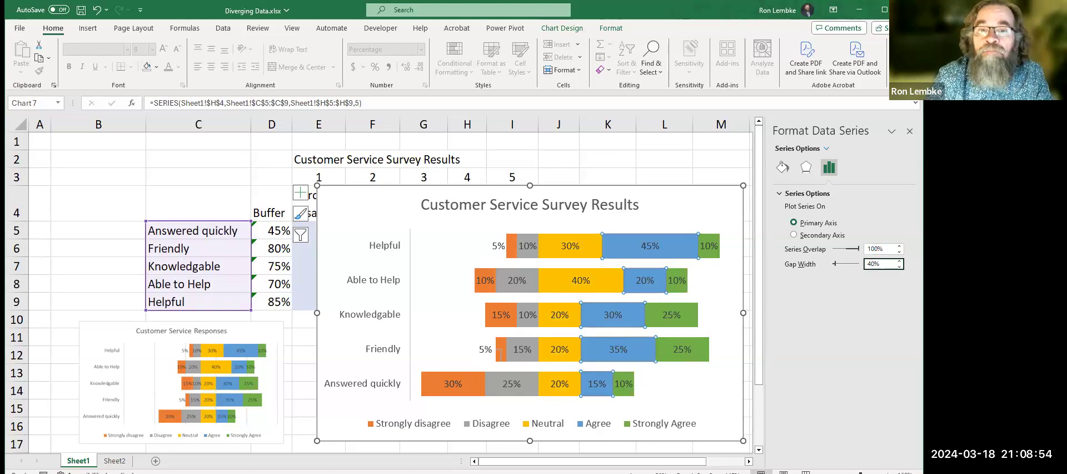